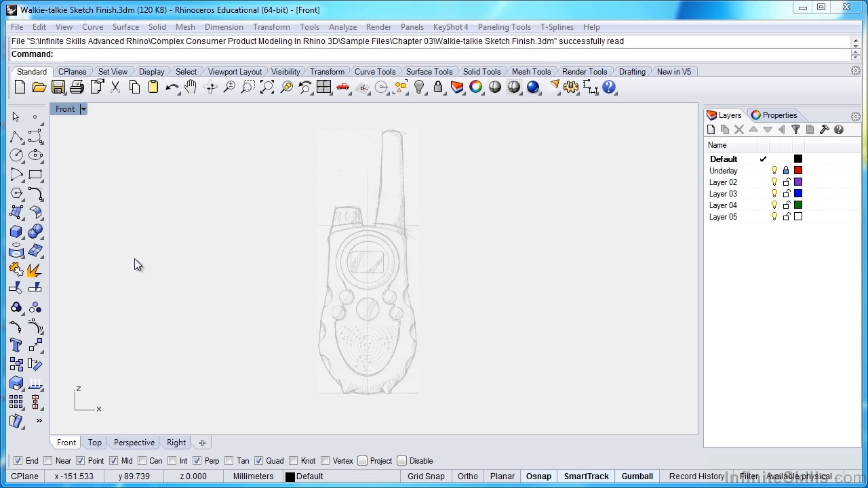
- Draw a vertical polyline with Ortho from the origin (0) to above the antenna
left_click(16, 138)
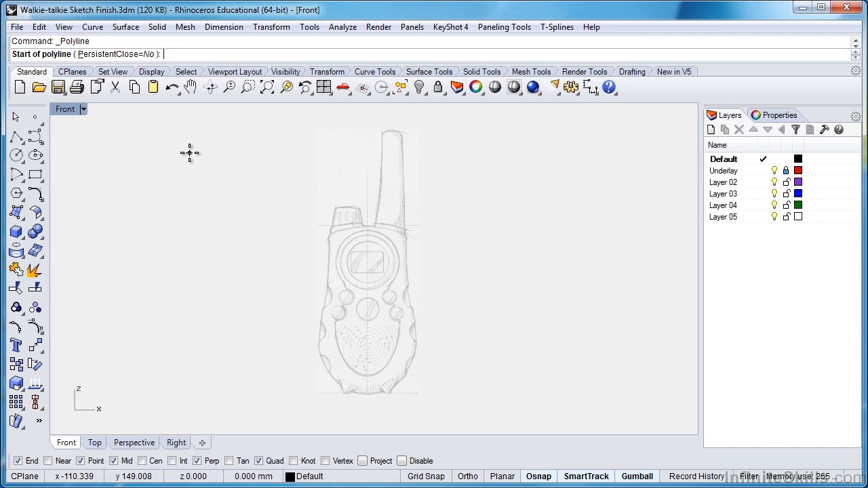
type("0")
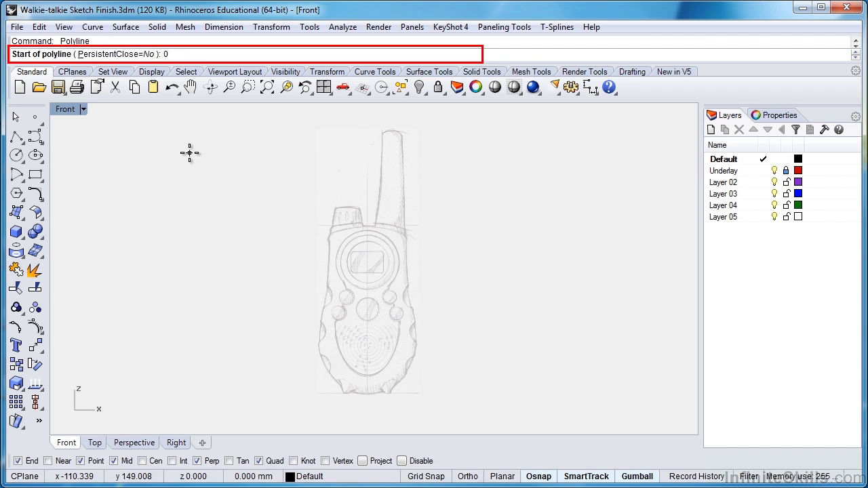
key("Return")
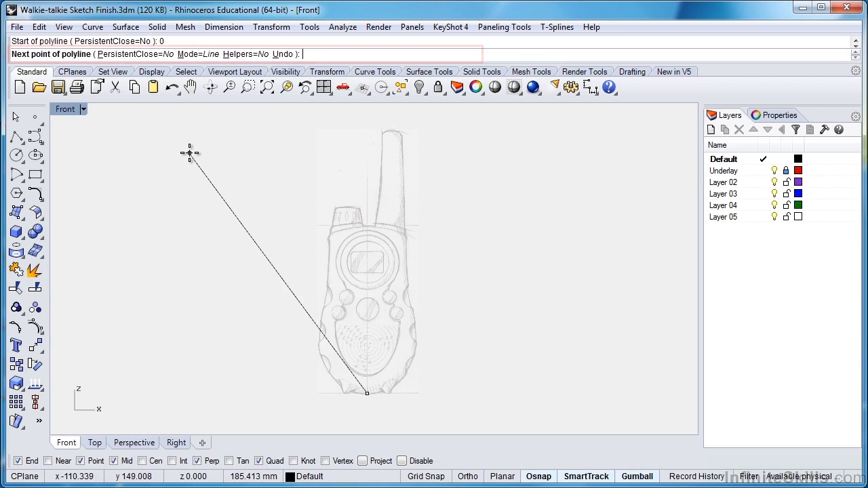
key("F8")
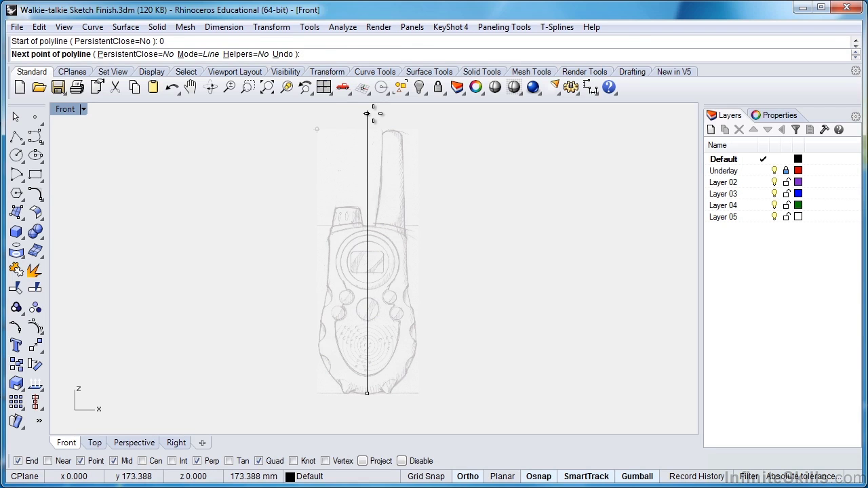
left_click(367, 113)
key("Return")
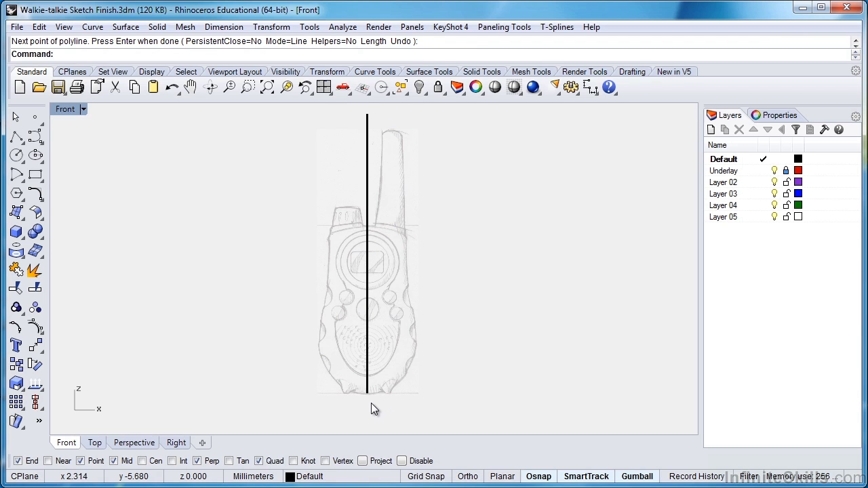
scroll(370, 406, "up", 3)
scroll(367, 405, "up", 1)
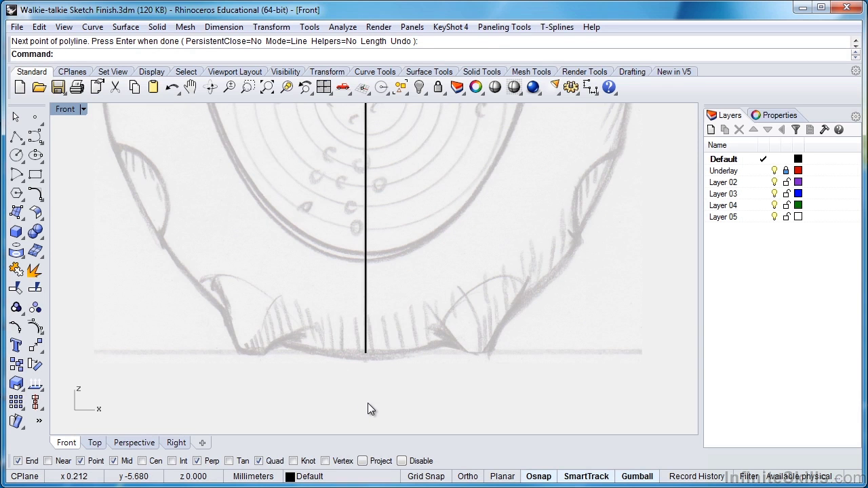
- Draw a horizontal line from its midpoint at the vertical line's bottom end across the sketch base
left_click(21, 142)
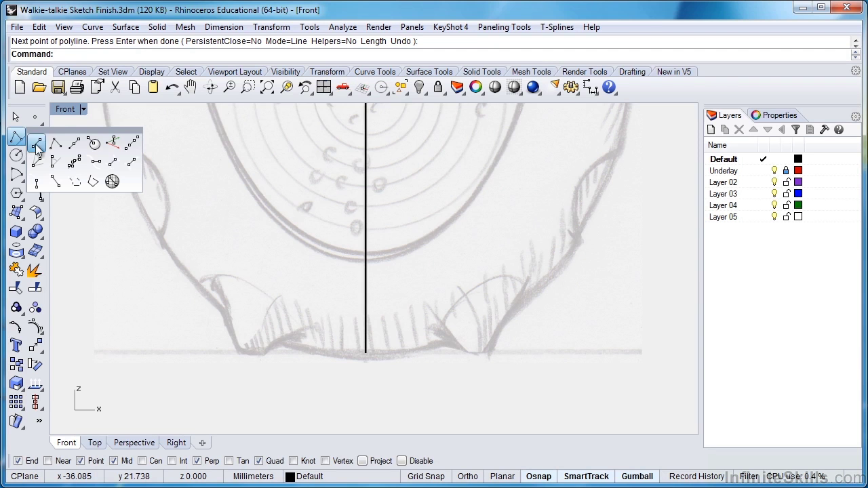
left_click(72, 146)
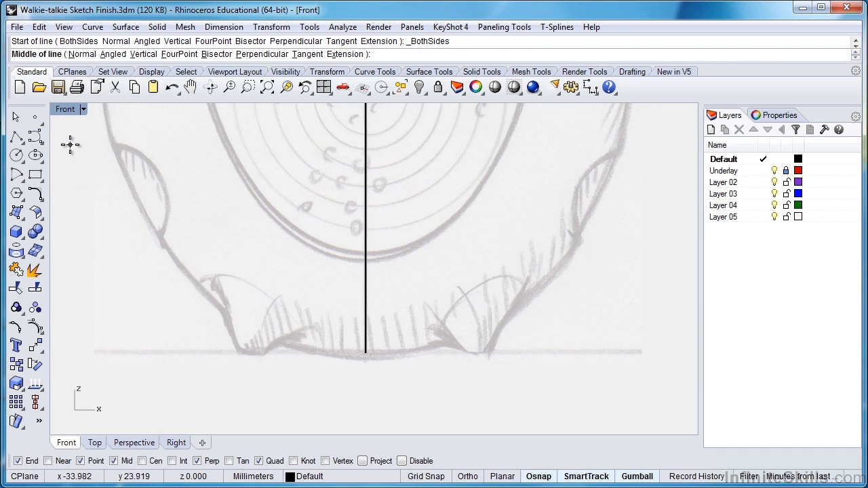
left_click(366, 353)
key("F8")
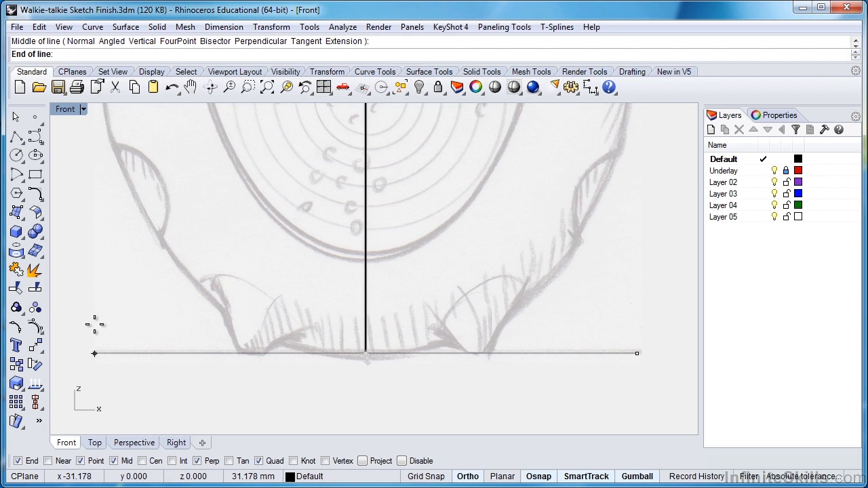
left_click(94, 325)
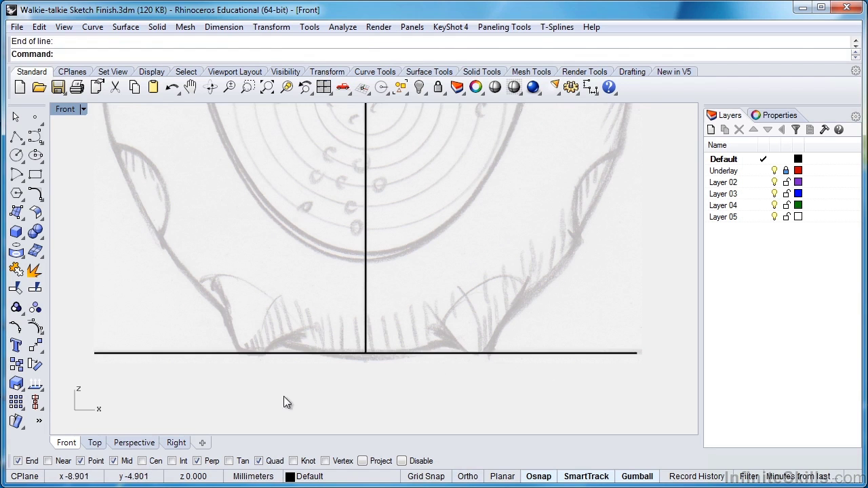
- Set the linetype of both guide lines to Center in Object properties
left_click(397, 353)
left_click(367, 276, "shift")
left_click(764, 116)
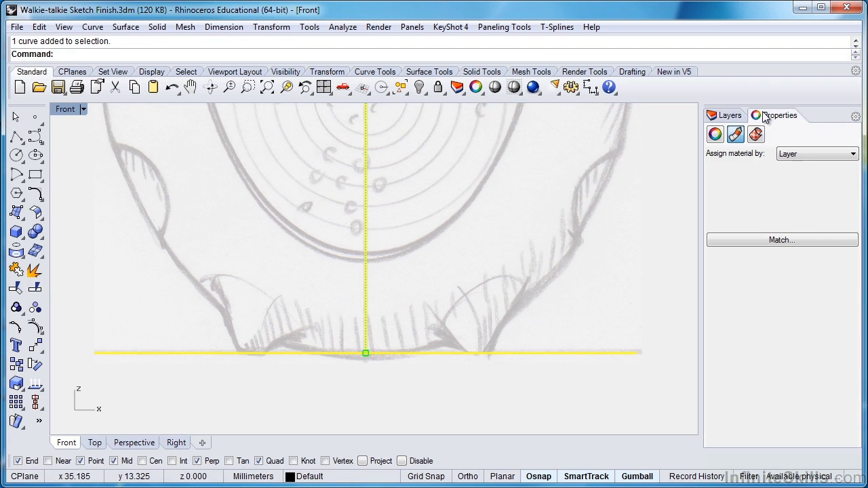
left_click(716, 135)
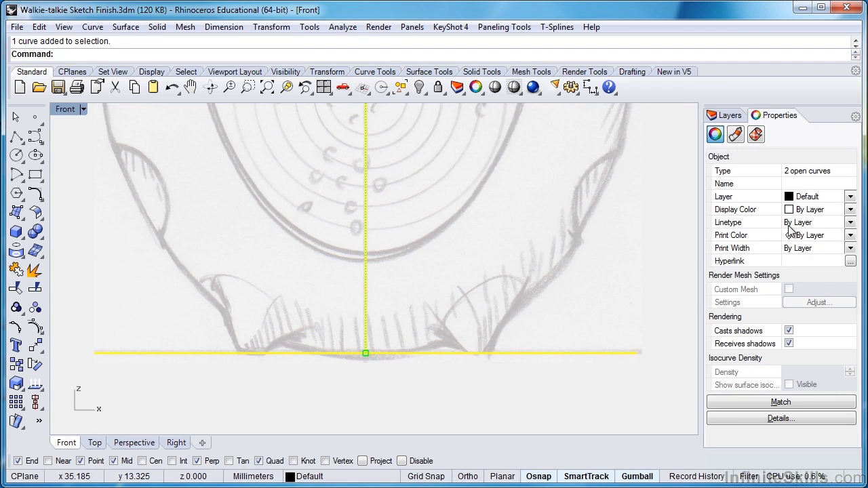
left_click(851, 223)
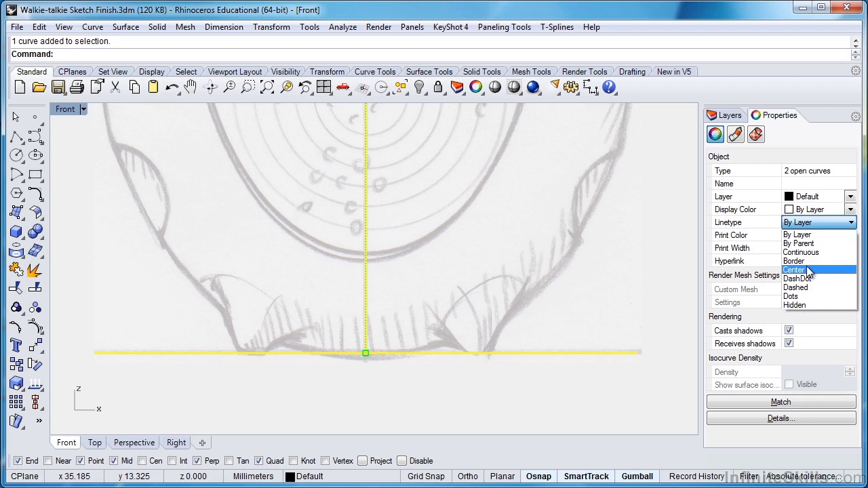
left_click(806, 270)
left_click(458, 403)
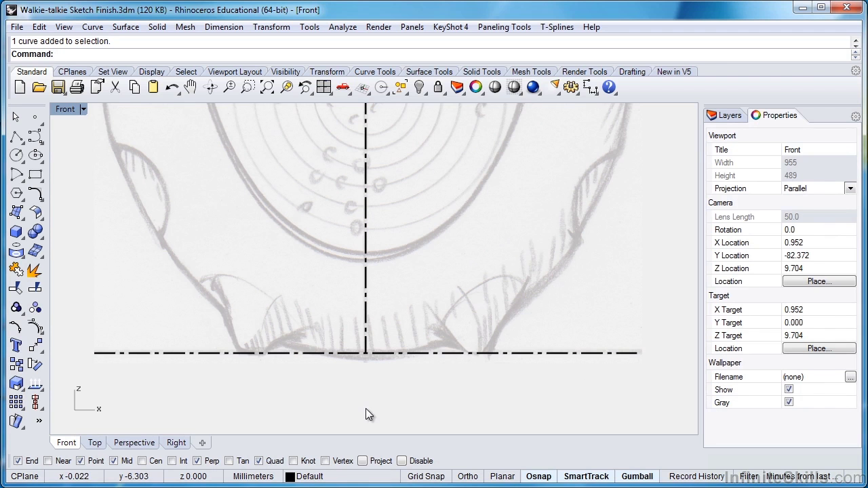
- Lock both centre lines
left_click(375, 353)
left_click(365, 290, "shift")
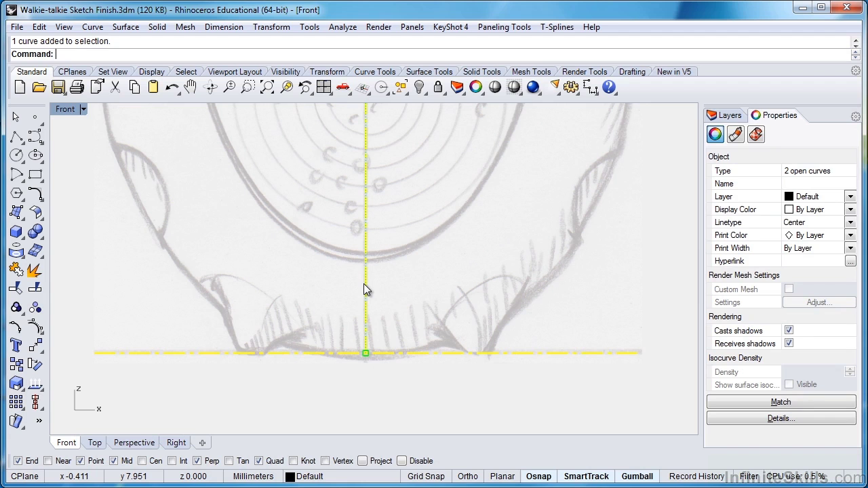
key("ctrl+l")
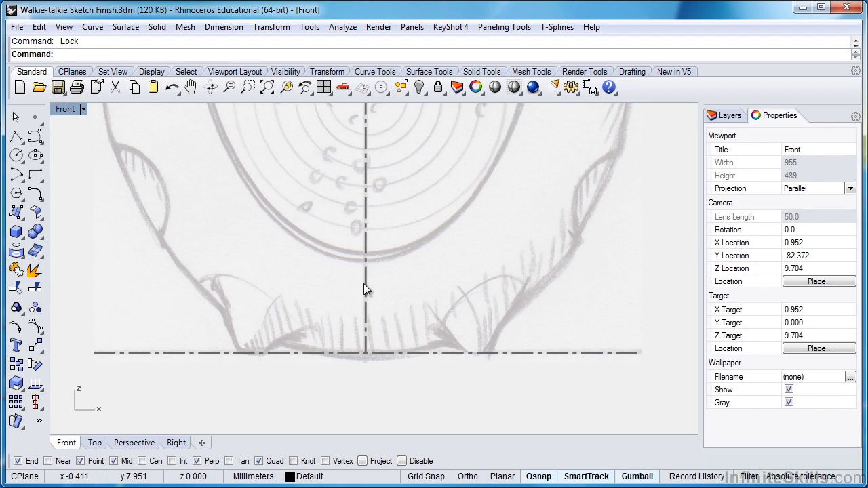
scroll(443, 352, "down", 2)
right_click_drag(498, 229, 354, 346)
scroll(409, 305, "down", 3)
scroll(356, 372, "down", 1)
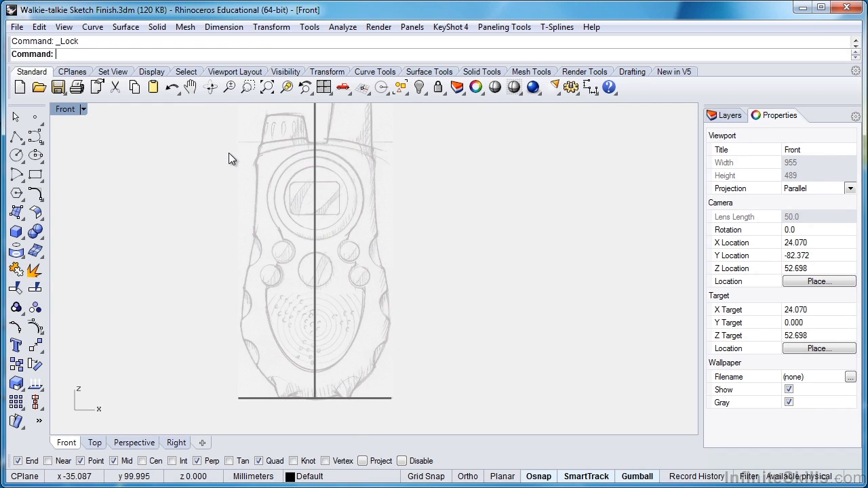
right_click_drag(347, 407, 406, 397)
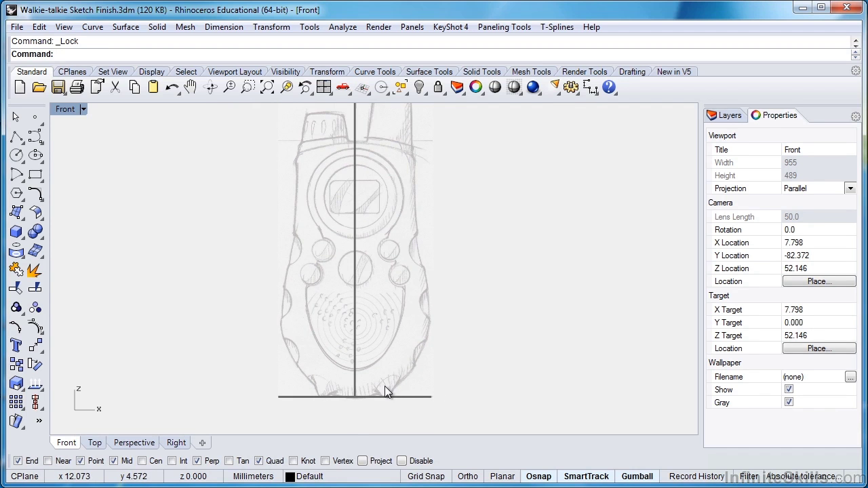
scroll(384, 385, "up", 1)
scroll(384, 386, "up", 2)
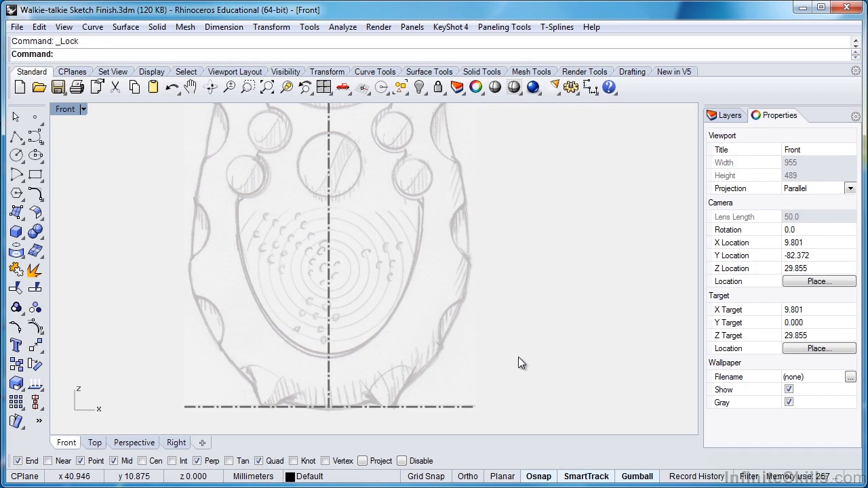
scroll(345, 409, "up", 3)
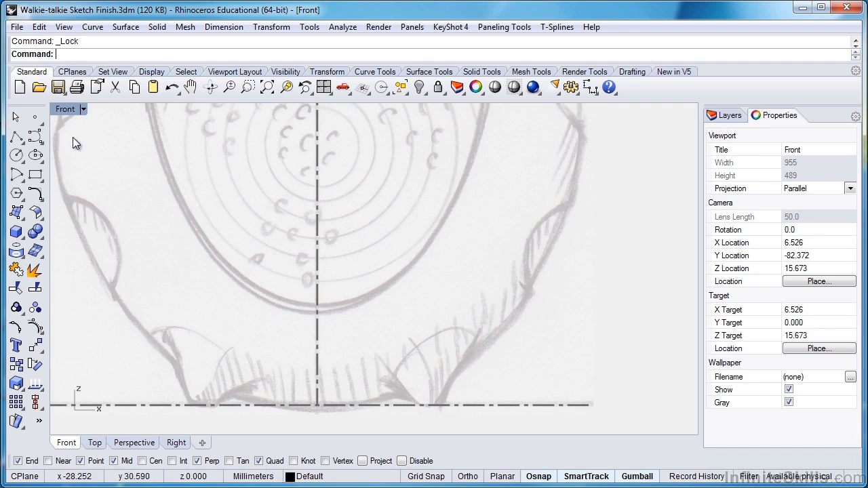
- Start a control-point curve at the centre lines' intersection, adding a horizontal base point and lower-right corner
left_click(32, 139)
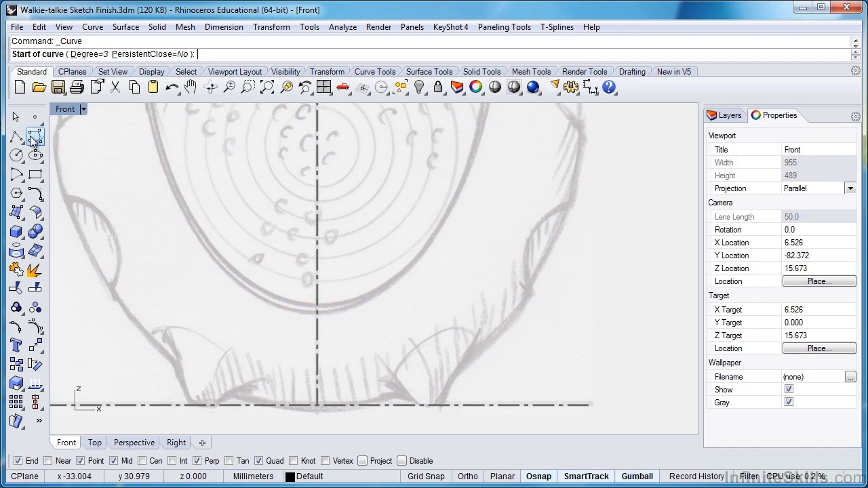
left_click(316, 403)
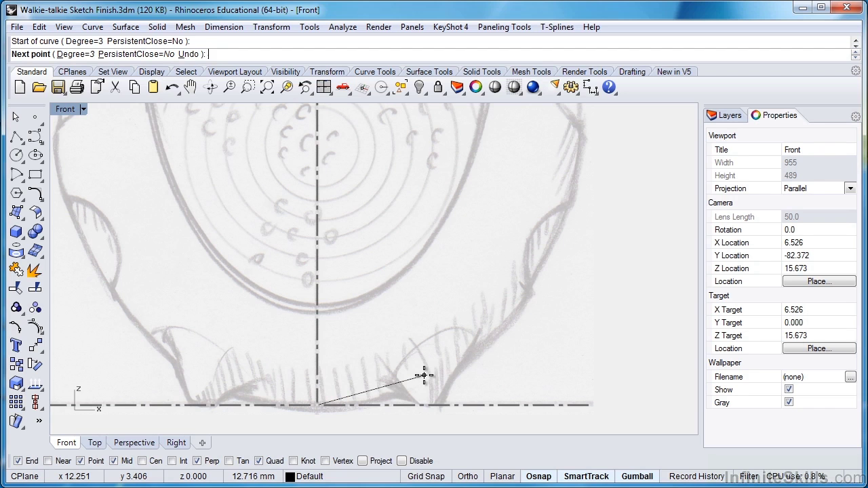
key("F8")
left_click(397, 373)
key("F8")
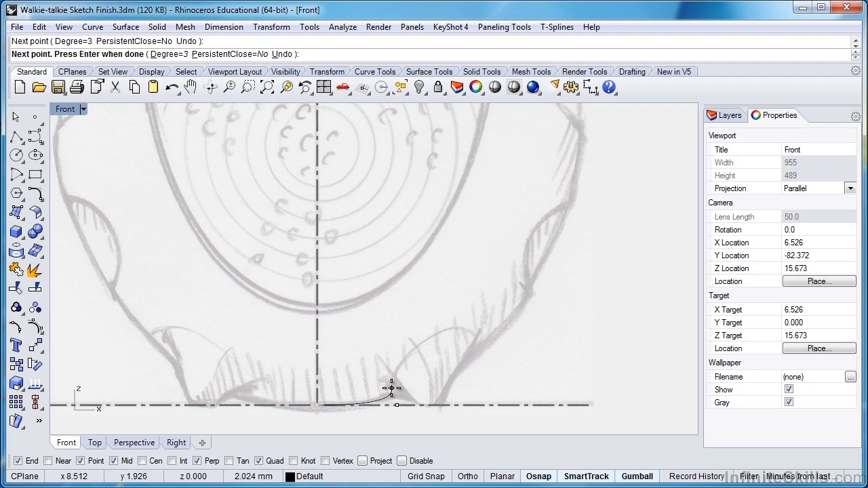
left_click(465, 367)
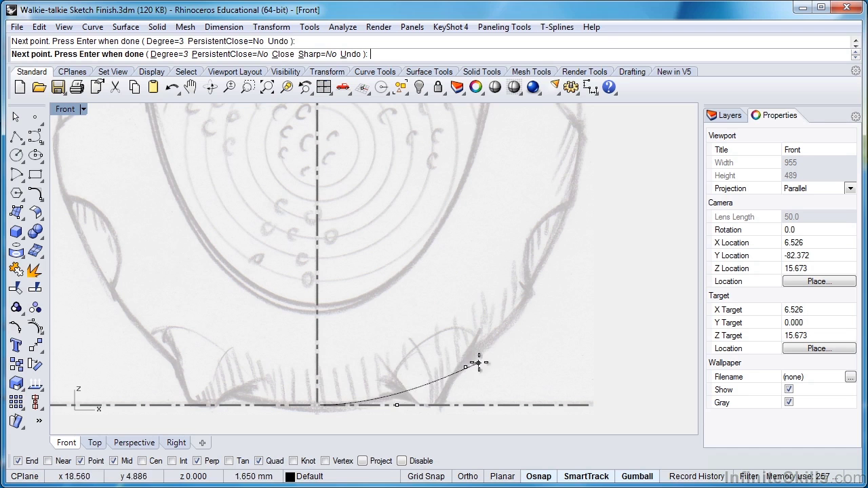
- Add curve points up the right edge, past the display, to near the top
left_click(566, 220)
right_click_drag(564, 222, 509, 349)
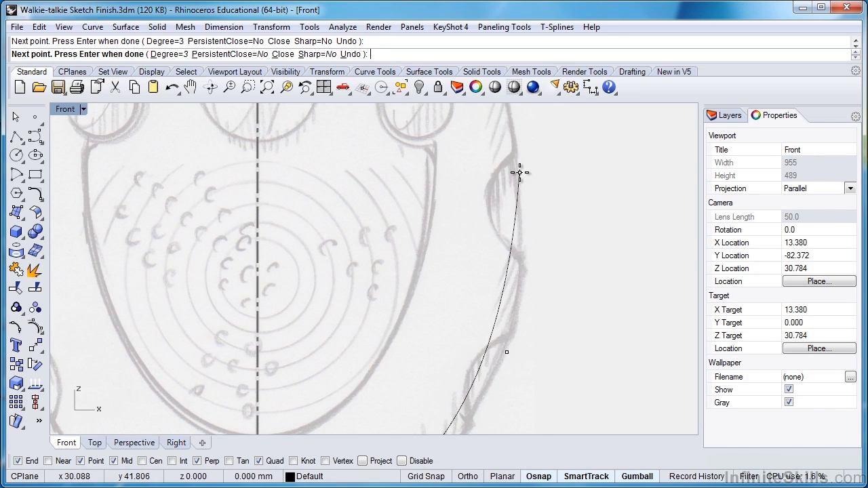
scroll(519, 172, "down", 2)
right_click_drag(517, 170, 481, 271)
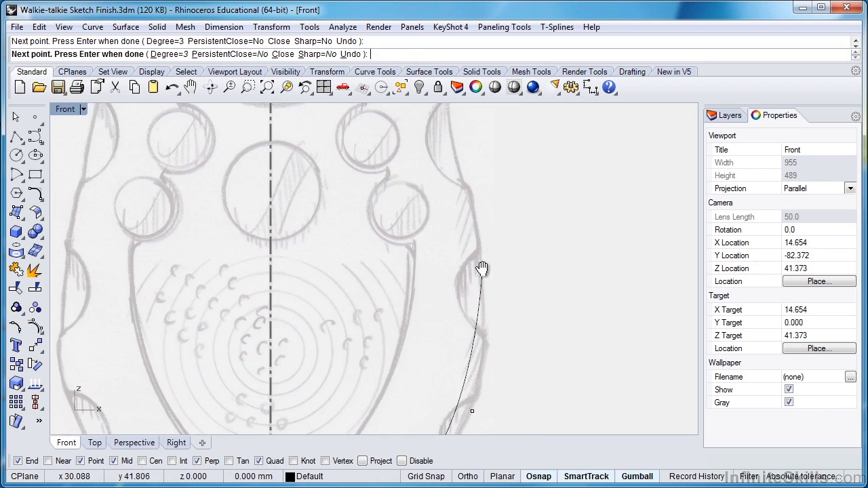
right_click_drag(462, 162, 474, 304)
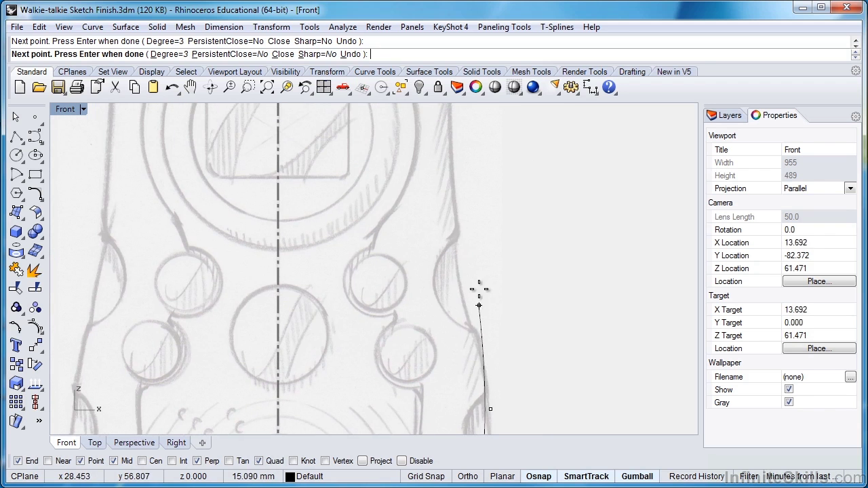
left_click(458, 223)
scroll(457, 225, "down", 3)
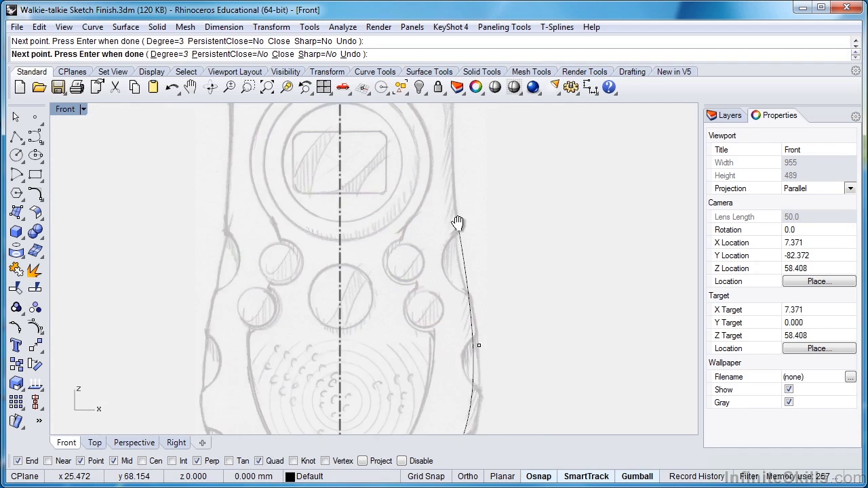
scroll(430, 325, "up", 3)
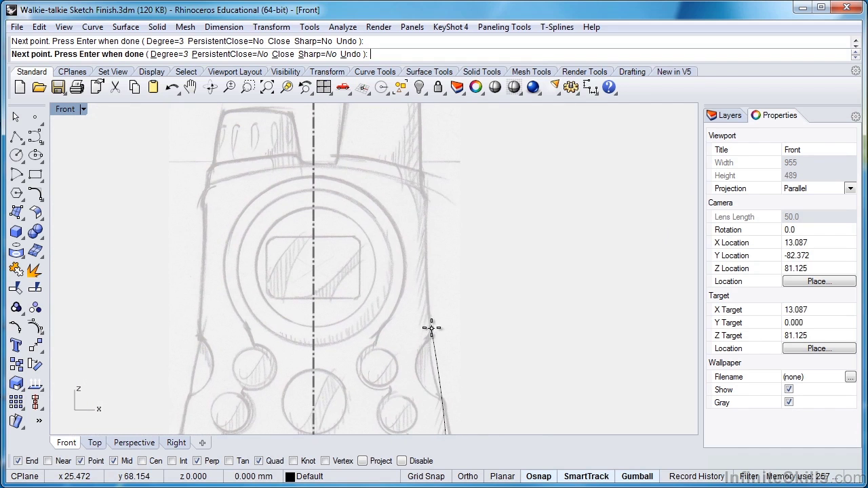
left_click(423, 239)
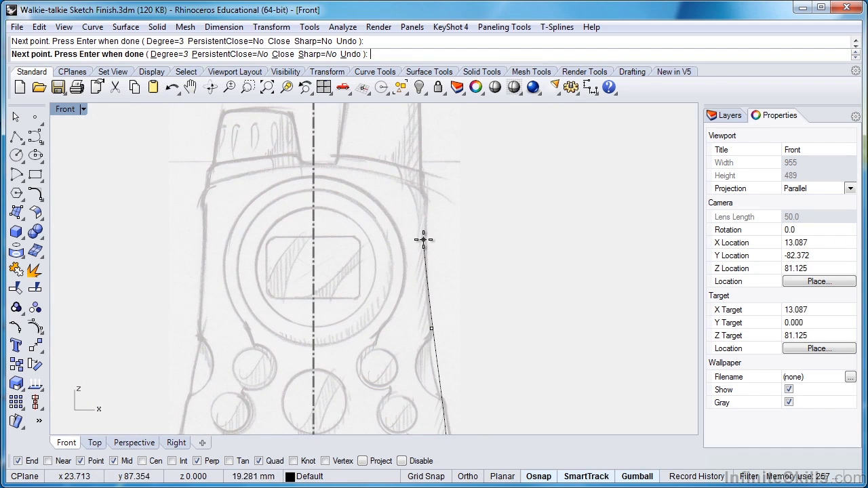
left_click(433, 136)
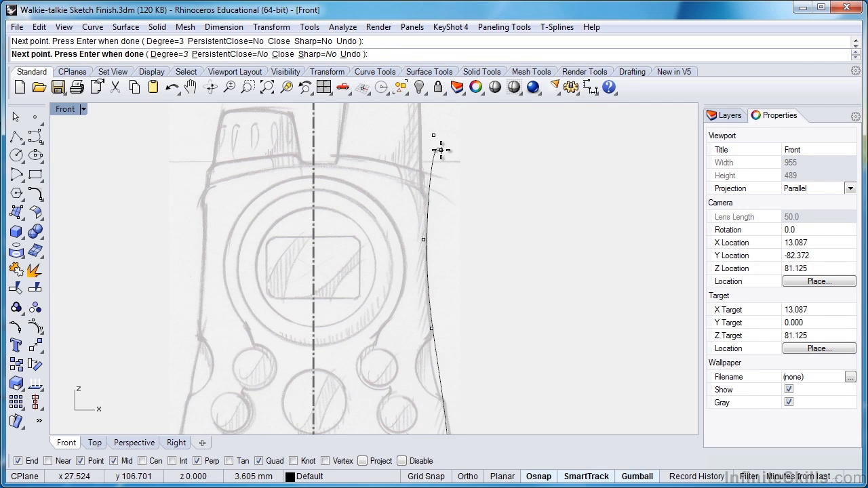
- Finish the right-half curve, select it and turn on its control points
key("Return")
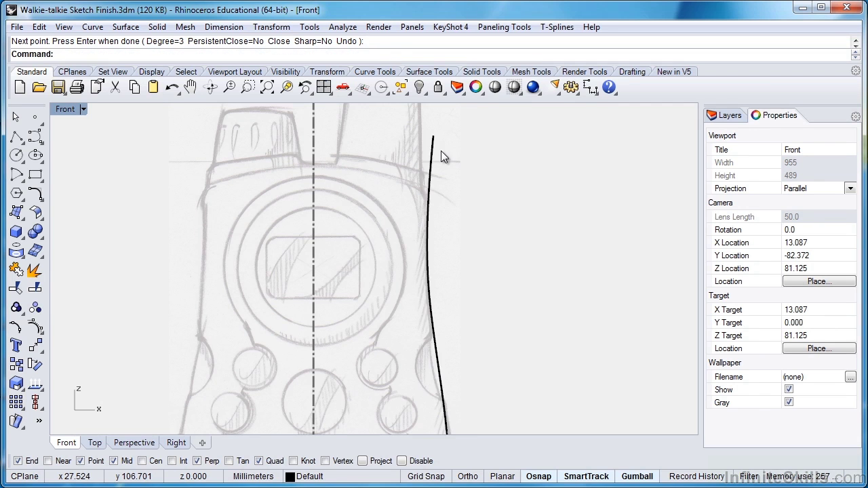
scroll(521, 324, "down", 3)
right_click_drag(521, 318, 508, 252)
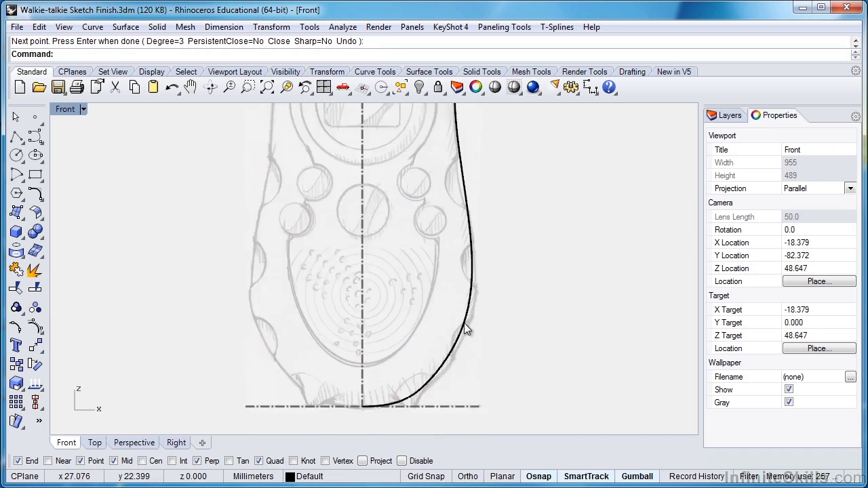
scroll(463, 324, "up", 4)
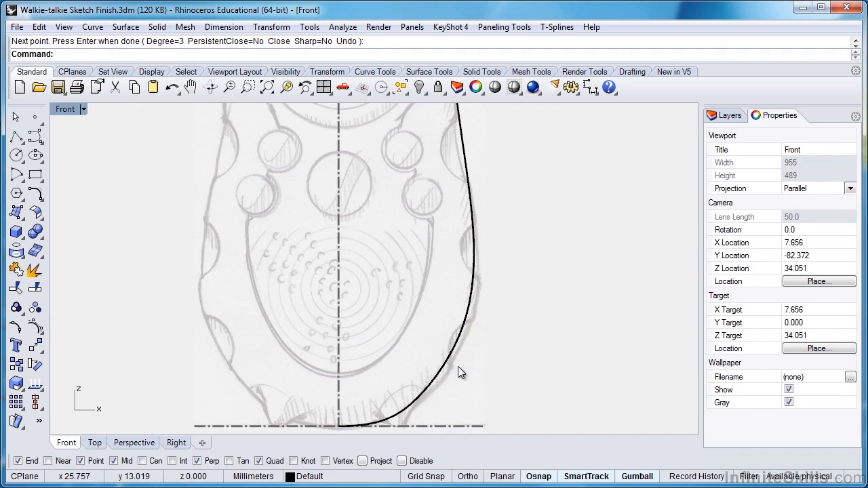
scroll(457, 366, "up", 3)
left_click(452, 337)
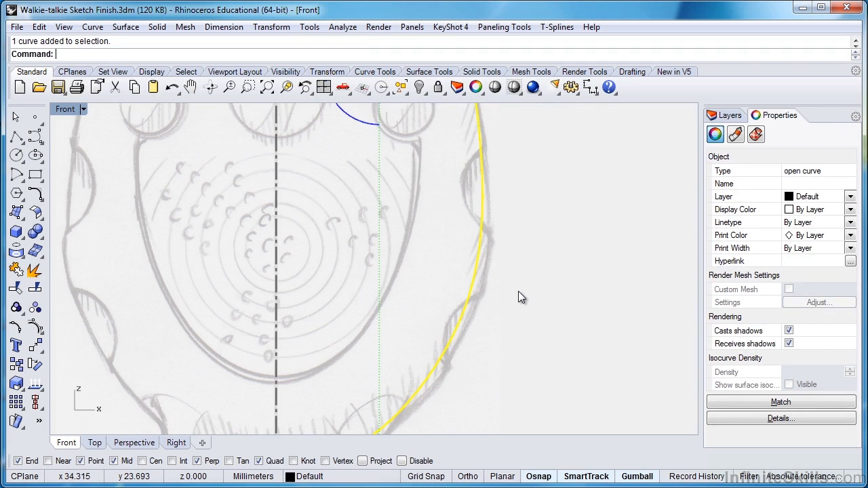
key("F10")
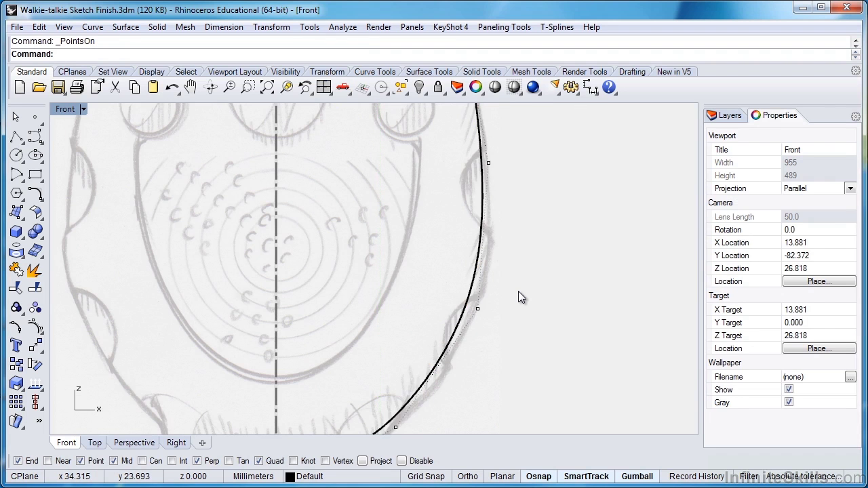
- Delete a control point near the curve's bottom, then select a side control point
right_click_drag(519, 291, 554, 236)
scroll(343, 388, "up", 4)
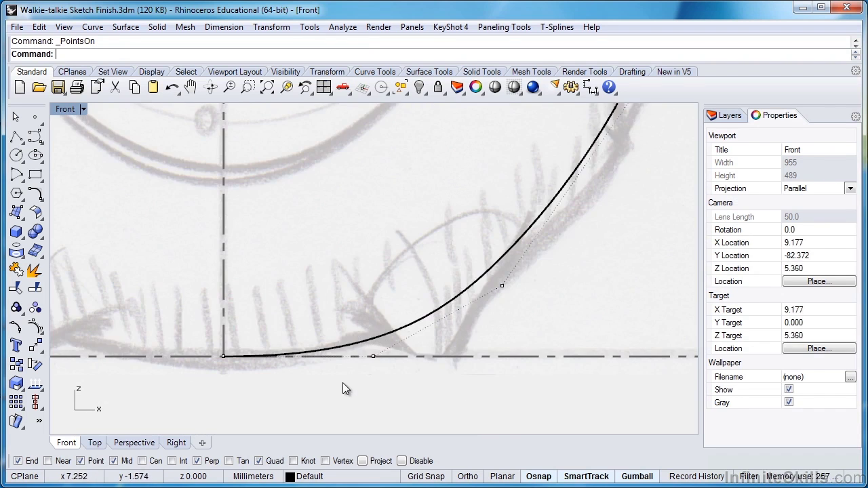
scroll(342, 382, "down", 3)
mouse_move(342, 382)
right_mouse_down()
mouse_move(420, 290)
mouse_move(429, 357)
right_mouse_up()
scroll(429, 356, "down", 2)
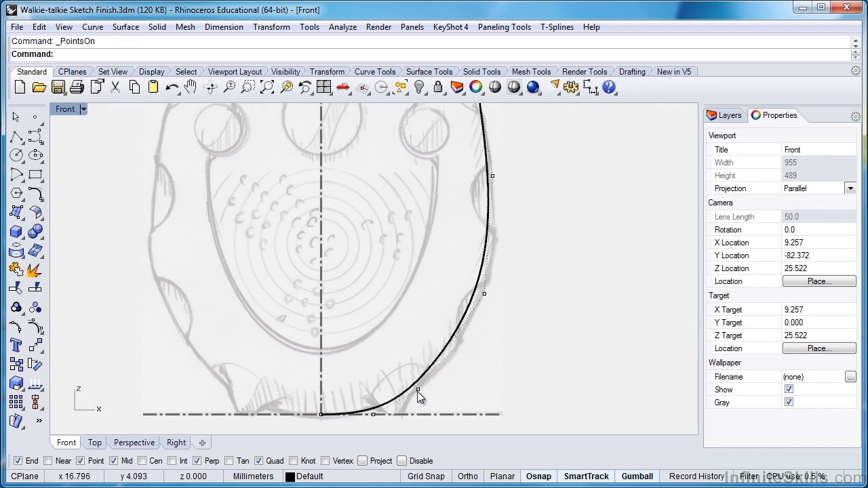
left_click(417, 391)
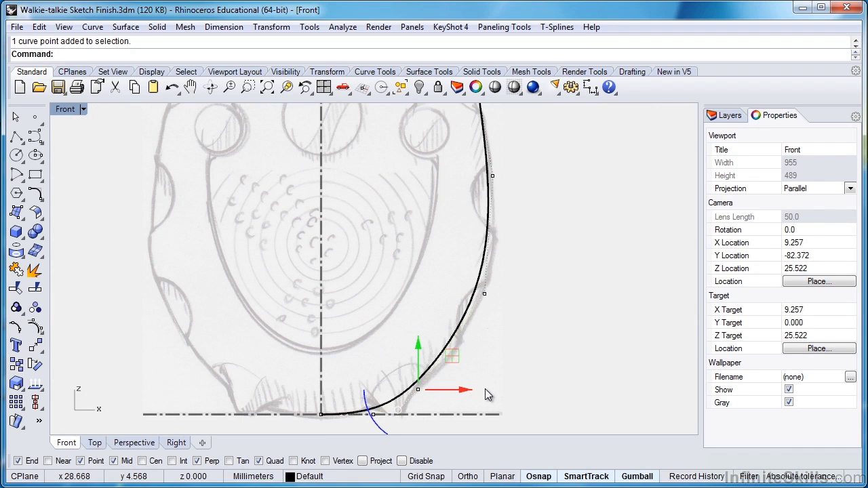
key("Delete")
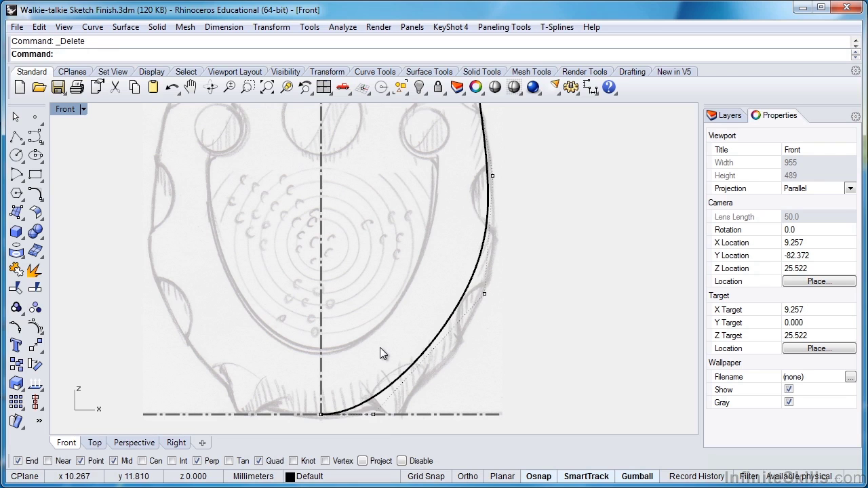
left_click(484, 295)
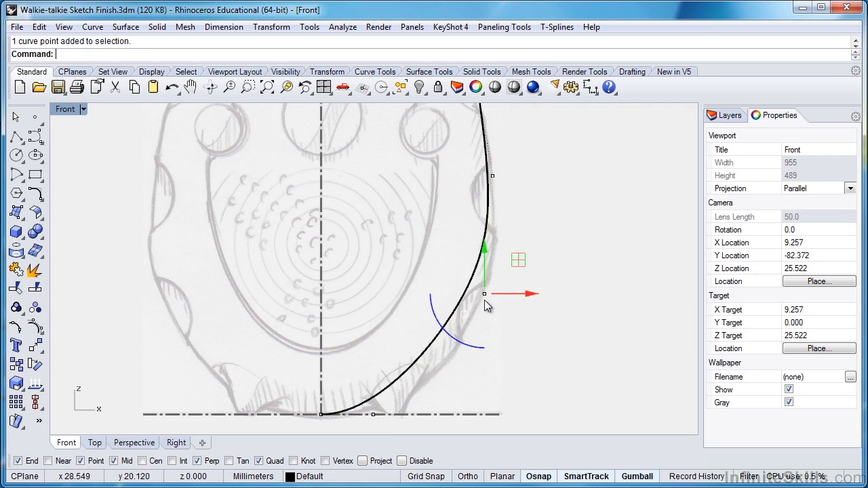
- Turn off Gumball and drag the lower control points, sliding the baseline point right, to fit the sketch
left_click(639, 477)
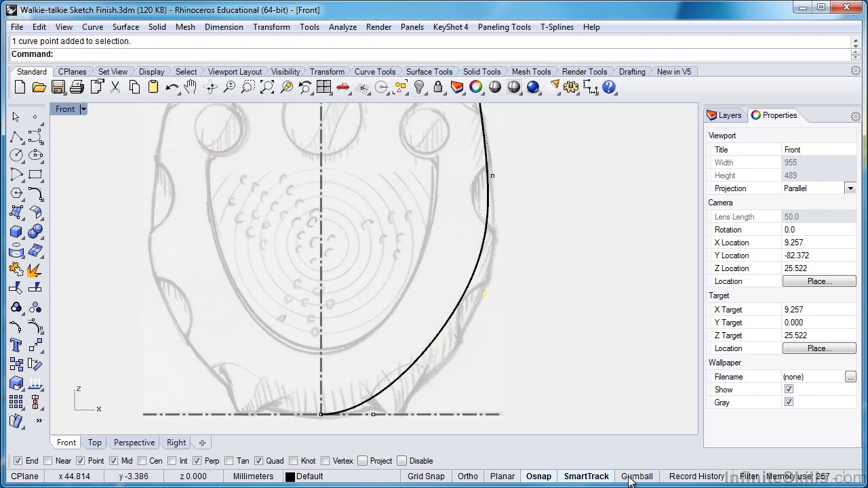
scroll(475, 352, "up", 2)
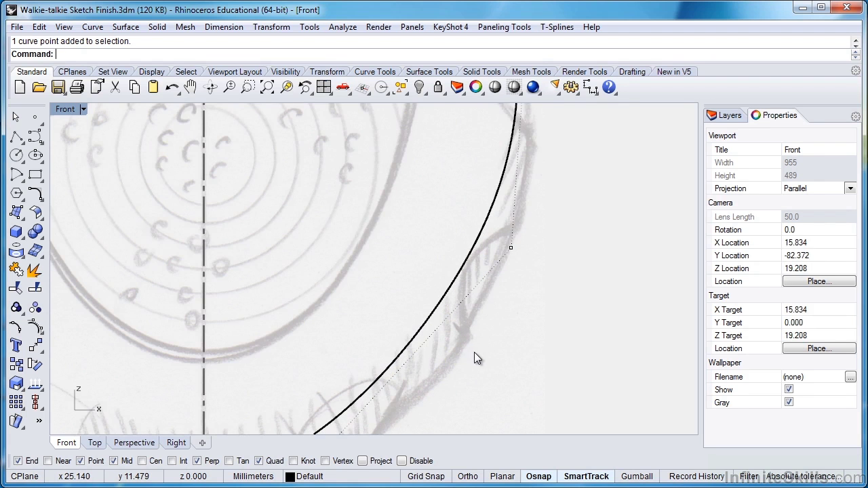
scroll(474, 352, "down", 2)
left_click_drag(530, 223, 550, 252)
scroll(415, 356, "up", 2)
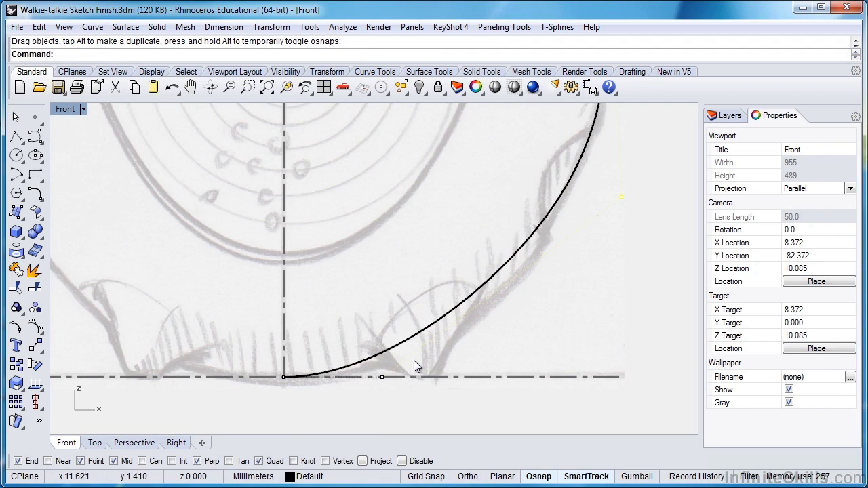
left_click(380, 377)
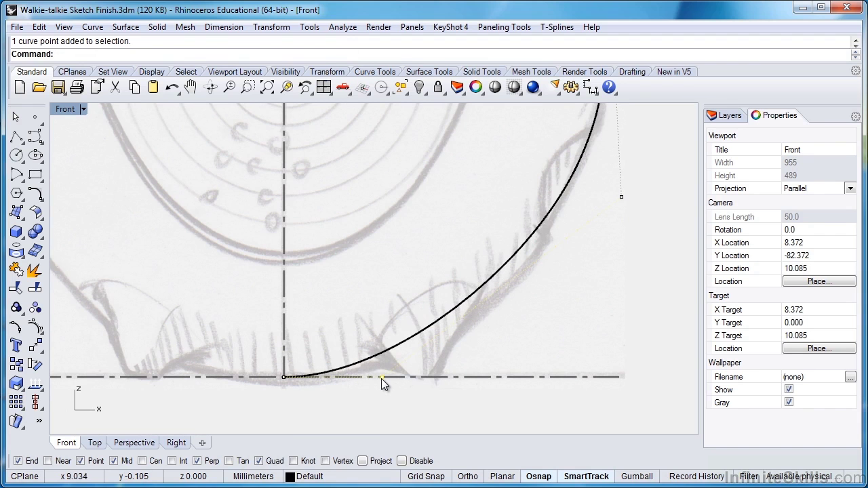
left_click_drag(383, 377, 410, 377, "shift")
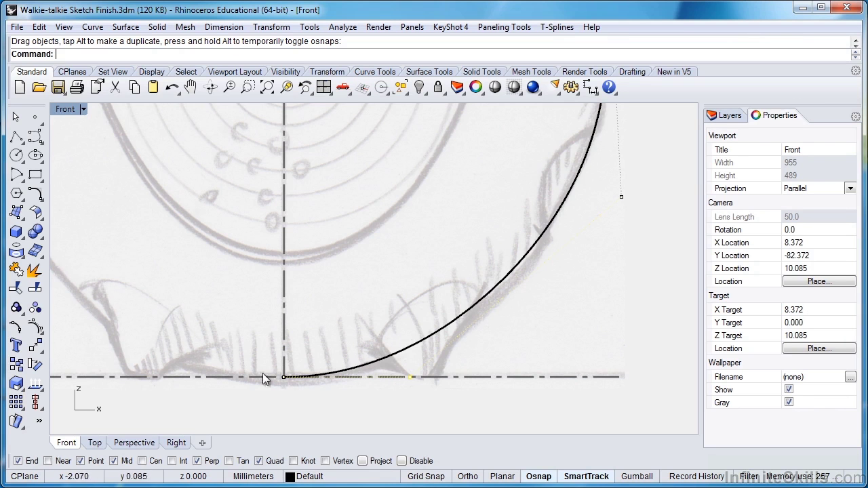
left_click_drag(410, 376, 416, 372)
right_click_drag(627, 153, 550, 319)
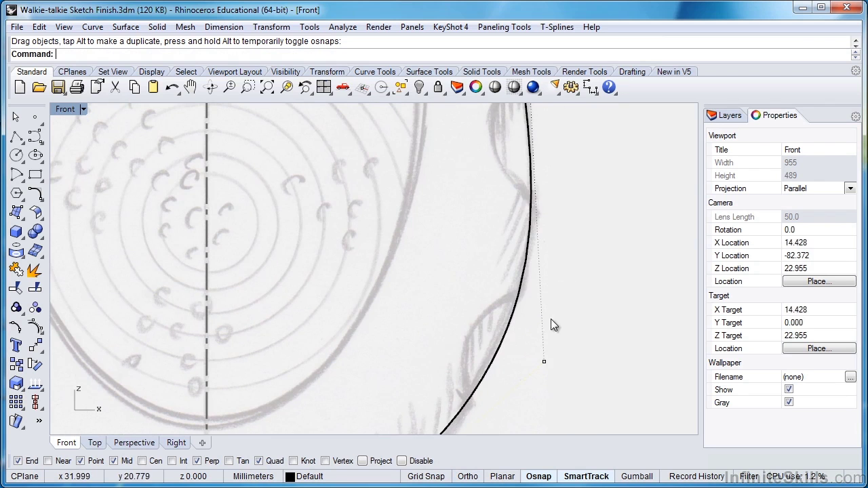
mouse_move(544, 361)
left_mouse_down("shift")
mouse_move(558, 346)
mouse_move(541, 349)
mouse_move(547, 341)
mouse_move(546, 361)
left_mouse_up("shift")
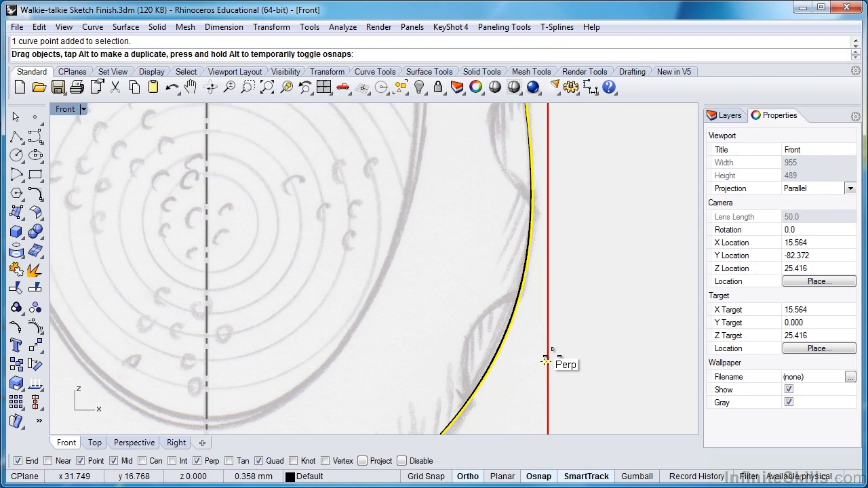
mouse_move(546, 361)
left_mouse_down("shift")
mouse_move(548, 348)
mouse_move(544, 360)
left_mouse_up("shift")
- Nudge the upper and side control points onto the sketch's right edge
key("Escape")
key("Up")
key("Up")
key("Up")
key("Up")
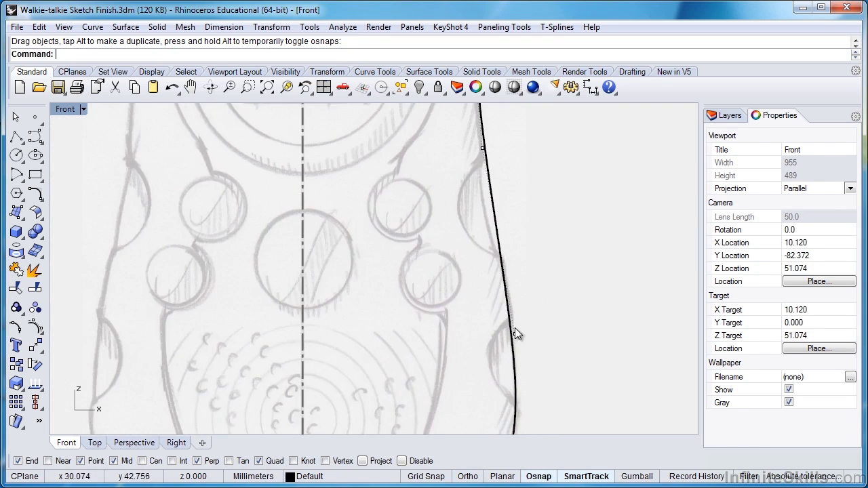
key("Left")
key("Left")
scroll(463, 218, "up", 3)
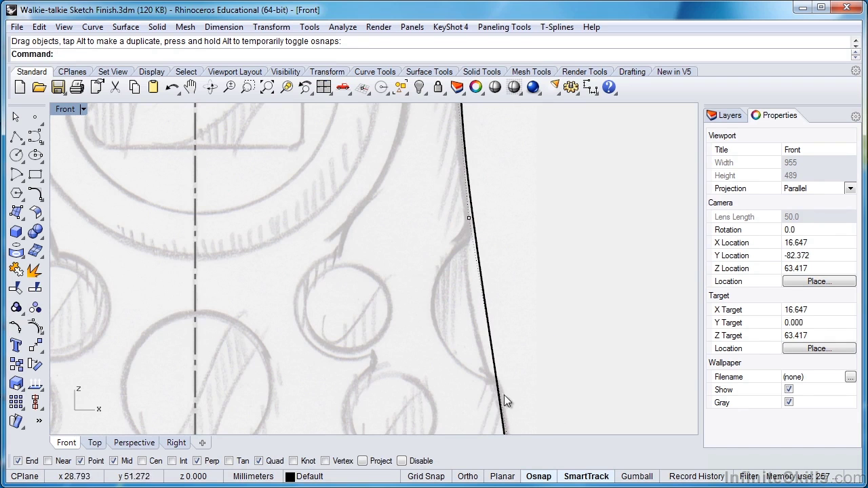
left_click(469, 217)
scroll(479, 326, "down", 5)
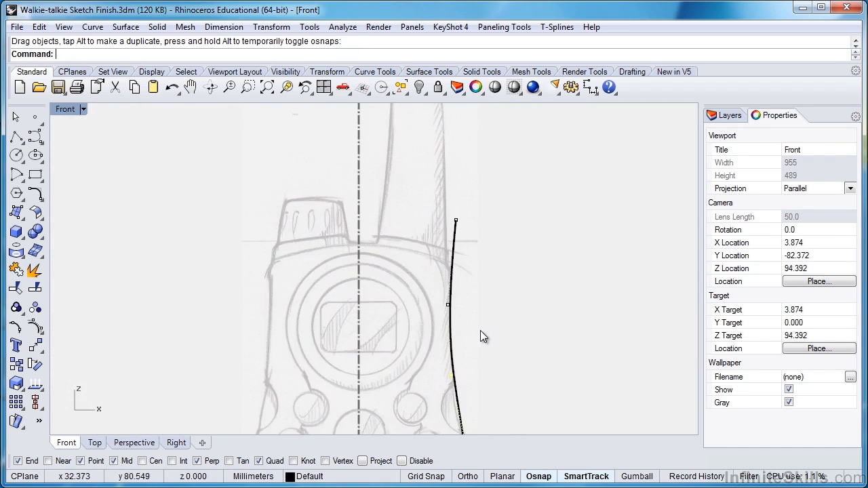
scroll(445, 313, "up", 5)
left_click(412, 238)
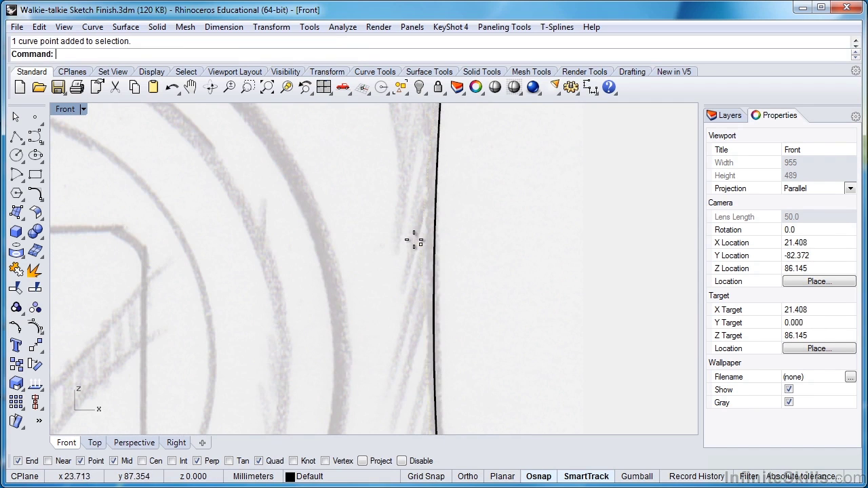
left_click_drag(412, 238, 413, 237)
scroll(511, 249, "down", 3)
right_click_drag(511, 249, 522, 304)
left_click(519, 303)
left_click_drag(519, 303, 526, 301)
- Match the lower arc, slide the baseline point further right, and hide the control points
mouse_move(527, 301)
right_mouse_down()
mouse_move(595, 232)
mouse_move(606, 181)
mouse_move(579, 301)
right_mouse_up()
scroll(606, 256, "up", 2)
left_click_drag(606, 244, 605, 252)
scroll(606, 259, "down", 3)
scroll(483, 365, "up", 1)
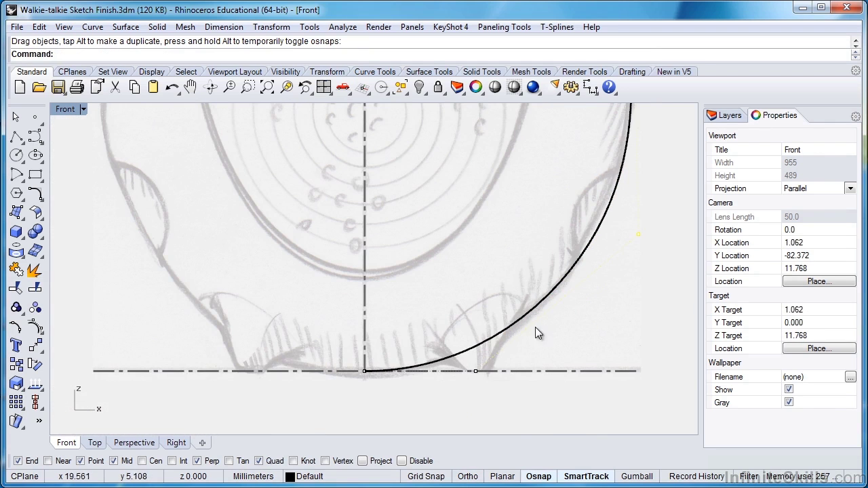
scroll(473, 369, "up", 2)
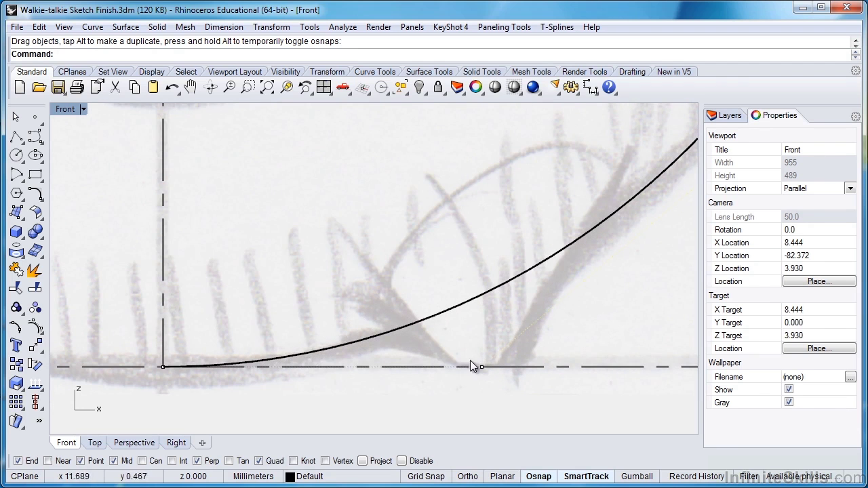
left_click_drag(481, 367, 506, 368)
scroll(371, 330, "down", 5)
scroll(540, 288, "down", 4)
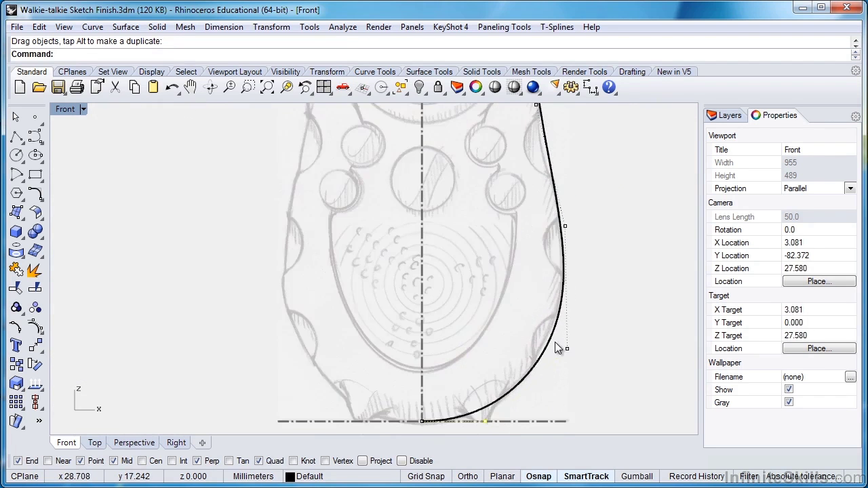
scroll(554, 341, "up", 1)
right_click_drag(551, 348, 557, 406)
mouse_move(541, 236)
right_mouse_down()
mouse_move(532, 282)
mouse_move(566, 278)
right_mouse_up()
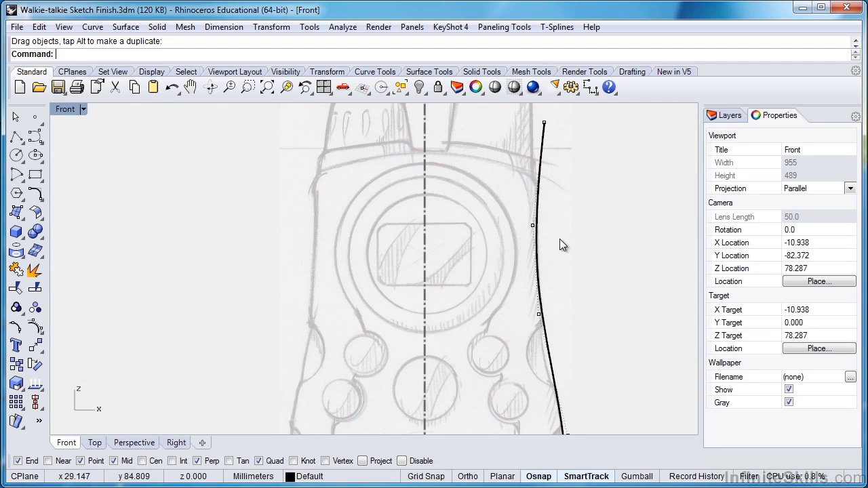
key("Escape")
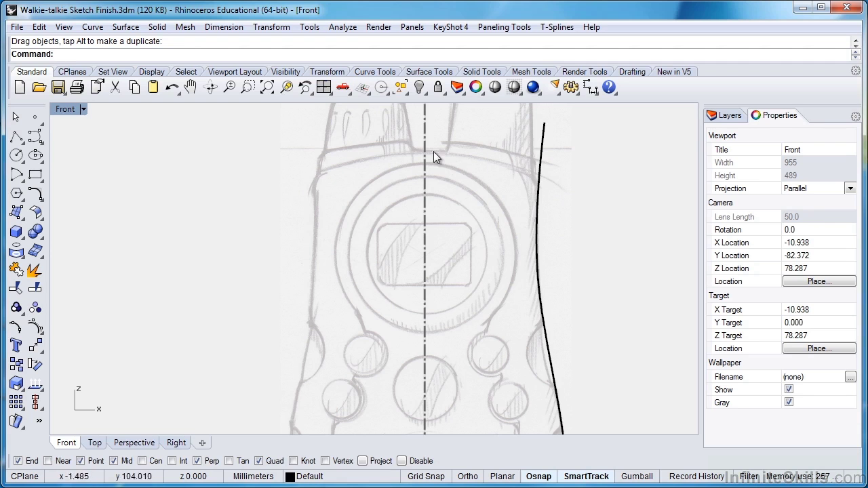
- Start a new control-point curve on the vertical centre line using the Near snap
scroll(461, 149, "up", 5)
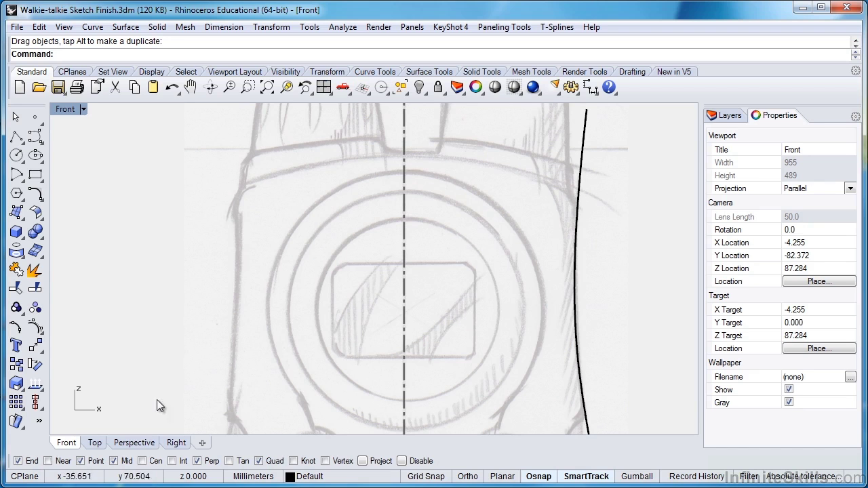
left_click(32, 139)
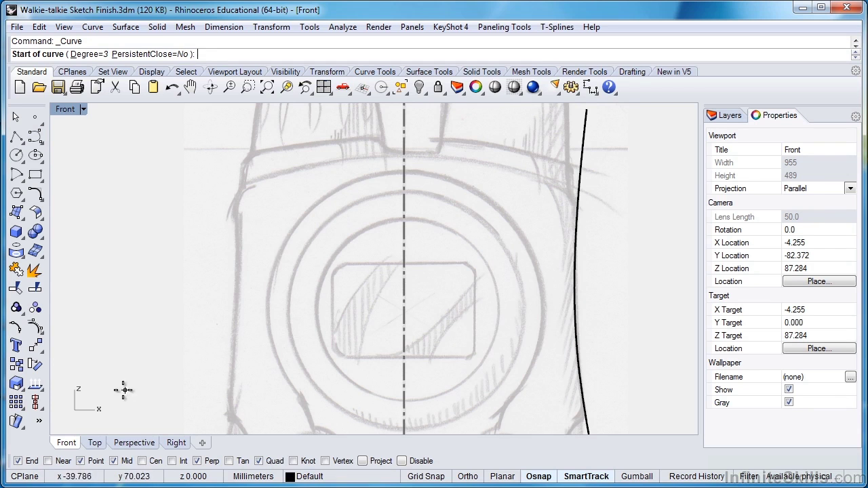
left_click(48, 462)
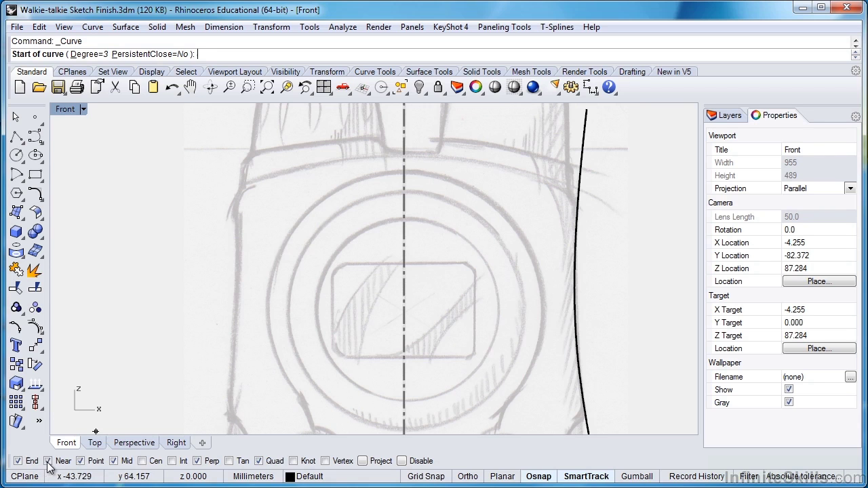
left_click(404, 157)
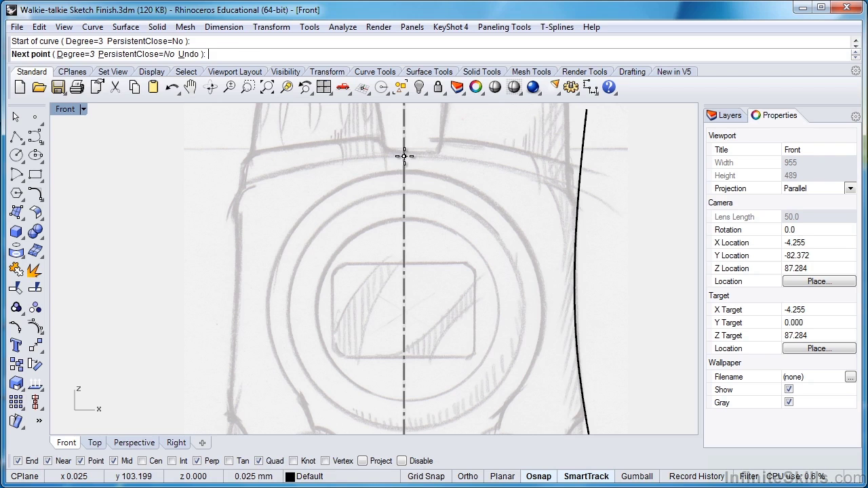
left_click(48, 462)
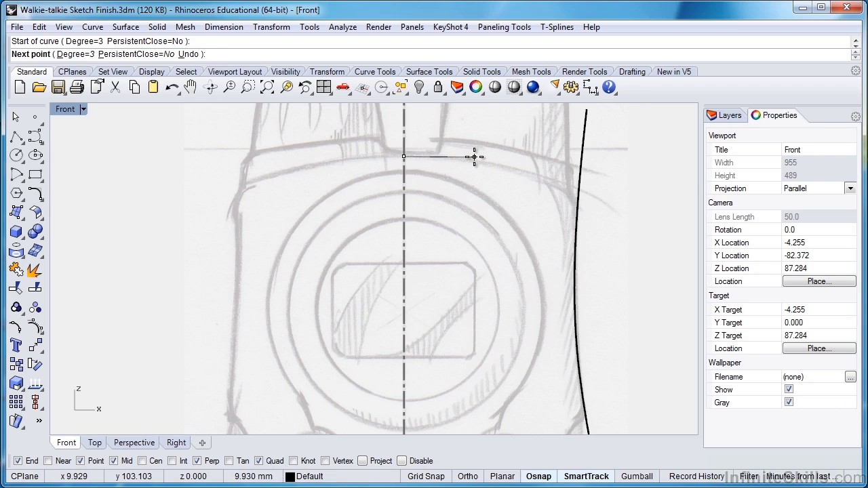
- Extend the curve along the top edge and down past the side outline, then select it
key("F8")
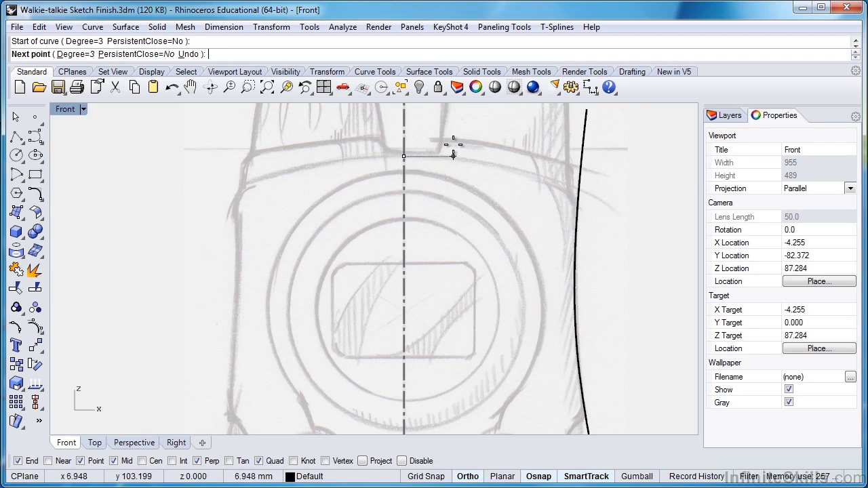
left_click(473, 142)
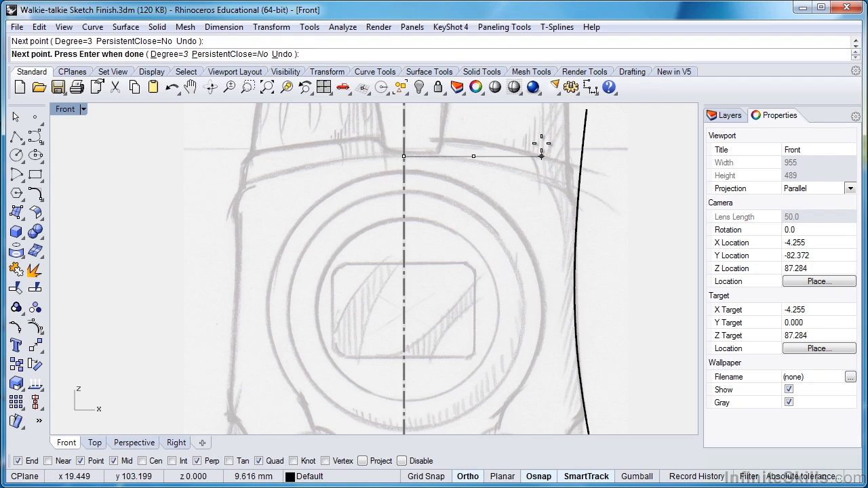
left_click(542, 143)
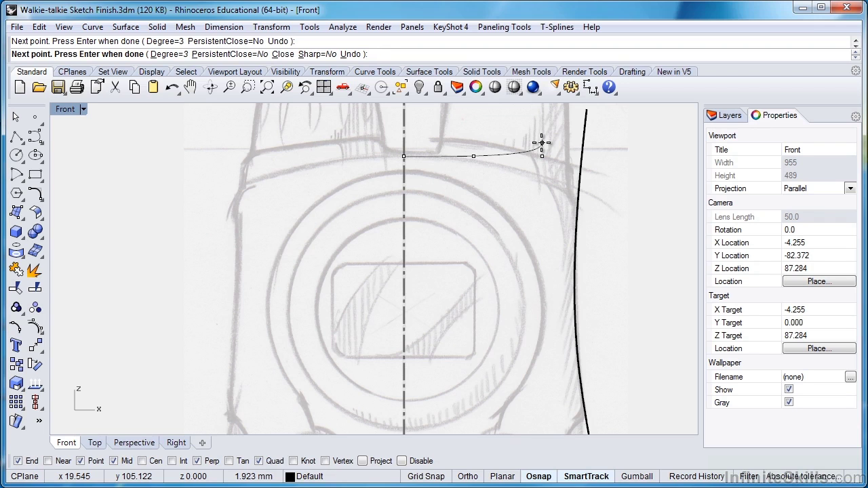
left_click(613, 210)
right_click(613, 209)
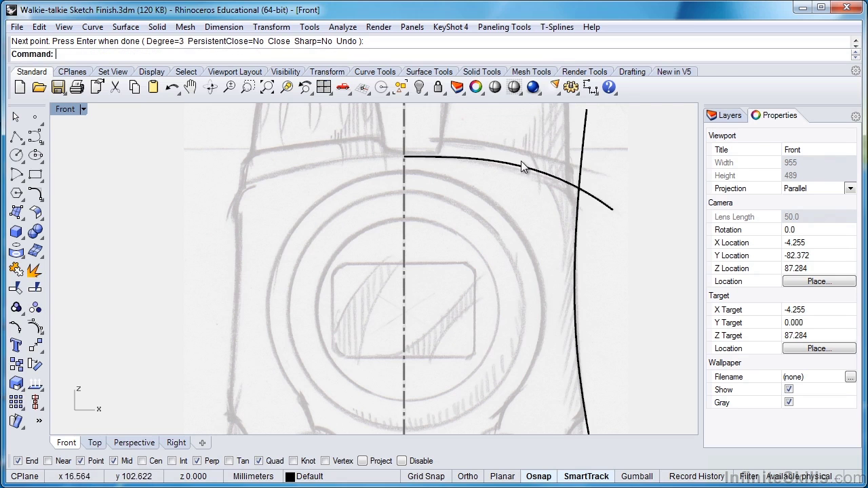
left_click(606, 205)
right_click(605, 205)
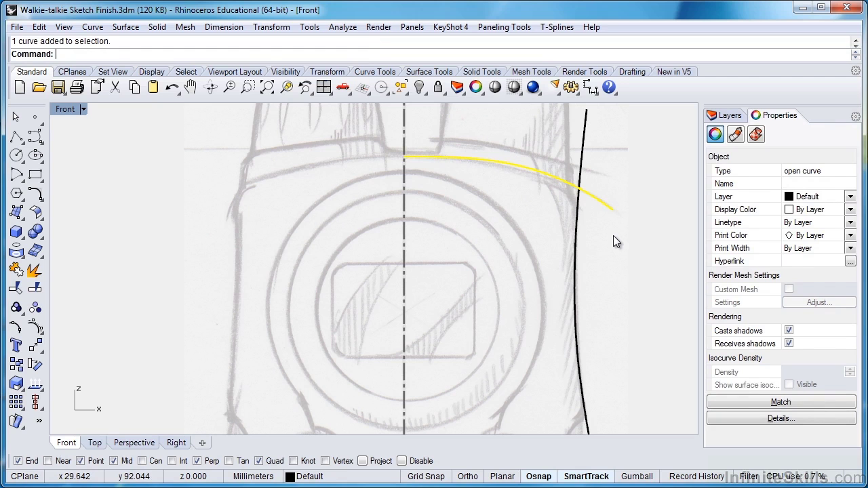
- Show the top curve's points and shift its two middle control points toward the centre line
key("F10")
left_click_drag(609, 232, 556, 189)
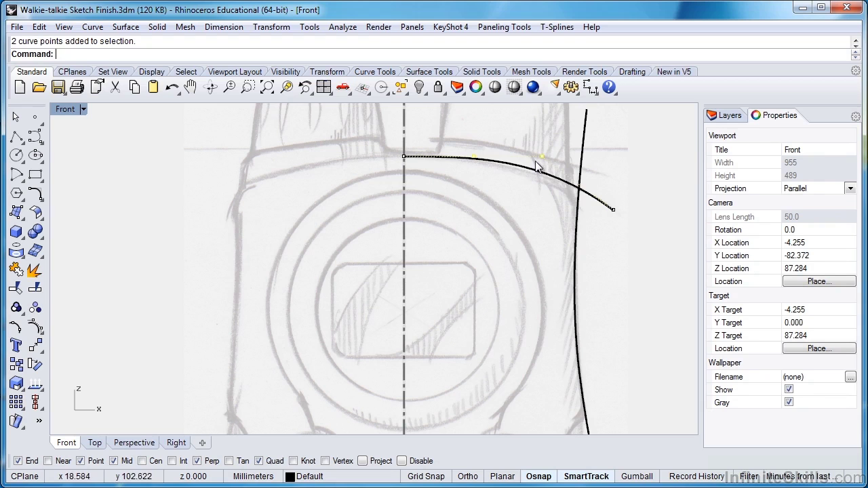
left_click(629, 478)
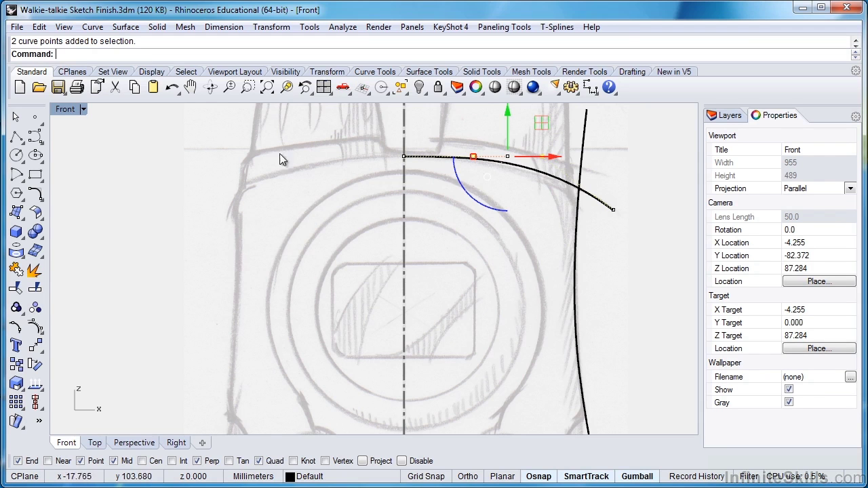
left_click_drag(556, 157, 518, 156)
left_click(497, 183)
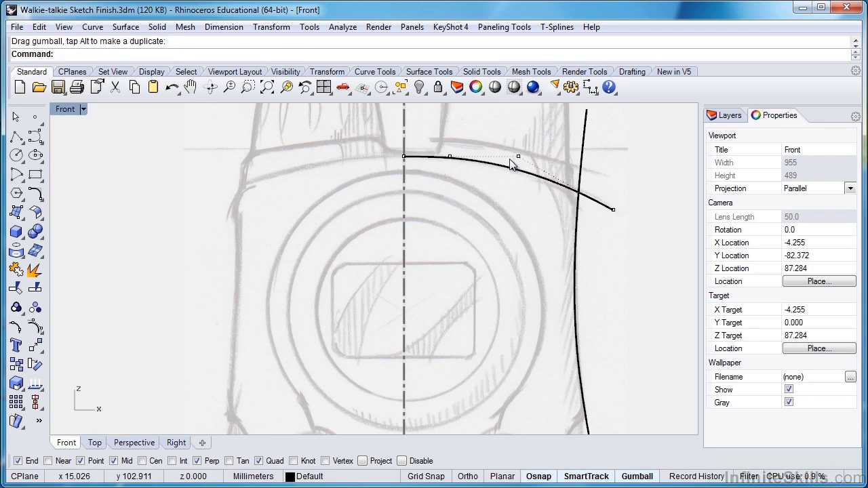
- Try moving the curve's right end point, undo the move, and hide the control points
scroll(462, 170, "up", 2)
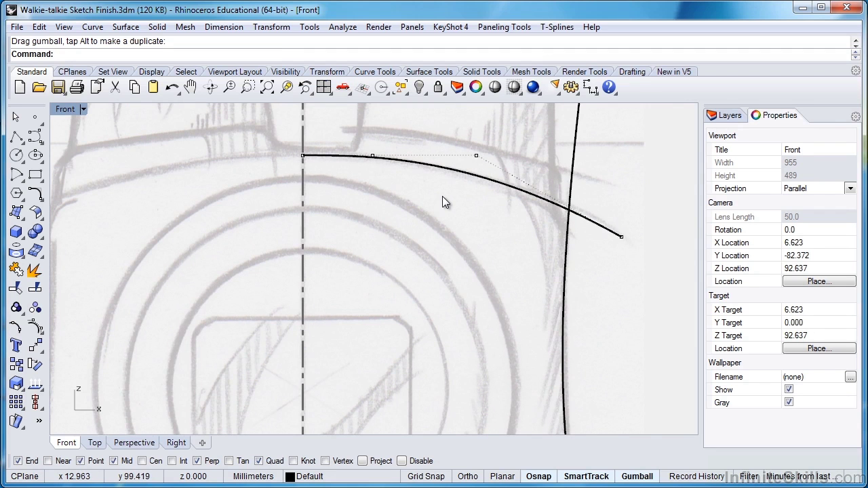
left_click(621, 237)
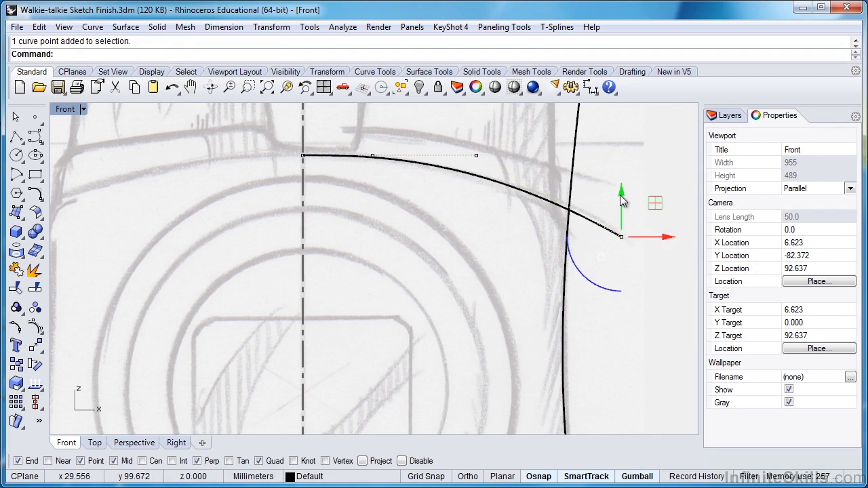
left_click_drag(621, 193, 624, 199)
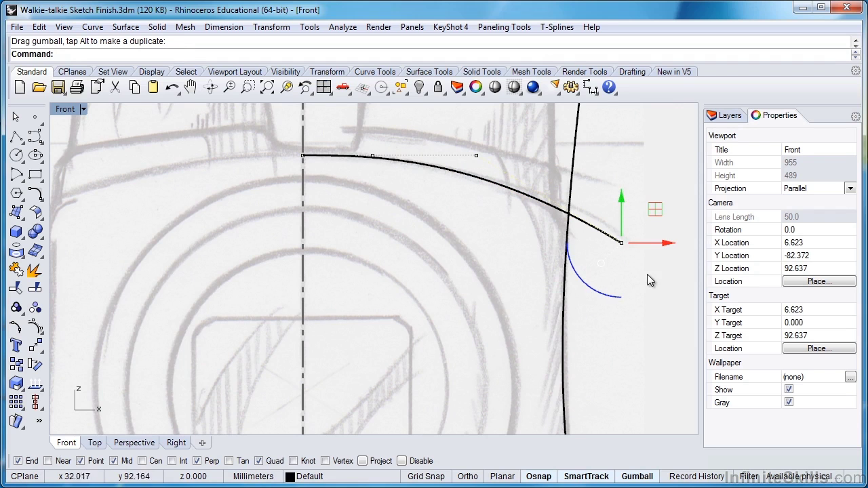
left_click_drag(669, 243, 594, 284)
key("ctrl+z")
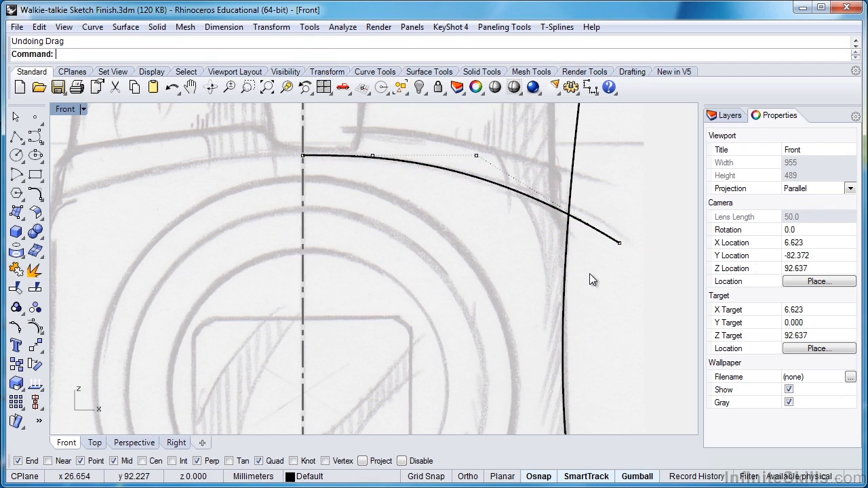
key("Escape")
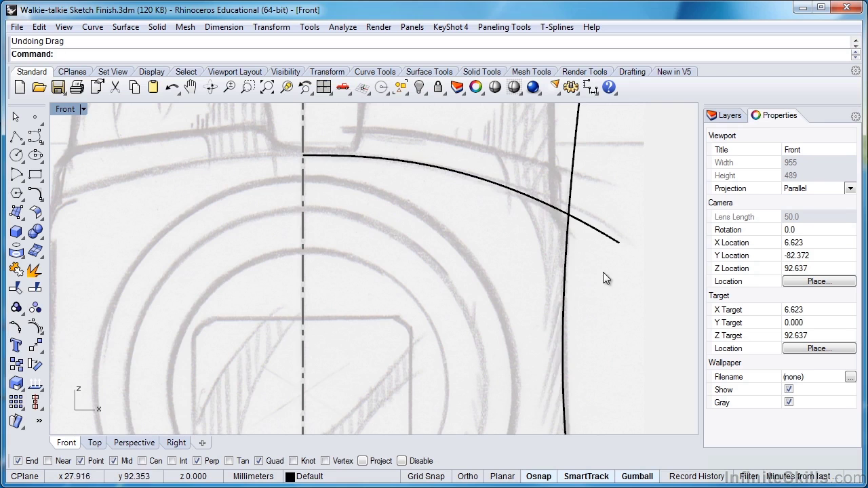
scroll(594, 277, "down", 5)
left_click_drag(563, 219, 521, 166)
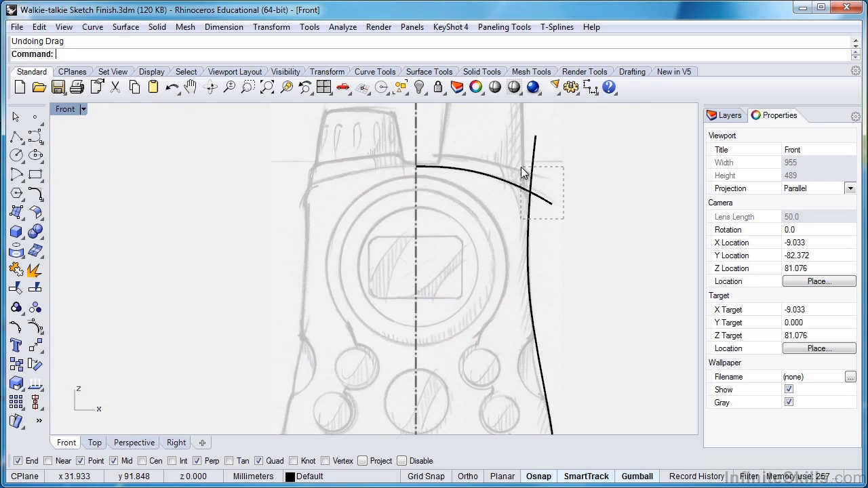
- Trim the top arc and right-side curve against each other at their crossing
left_click_drag(520, 167, 521, 166)
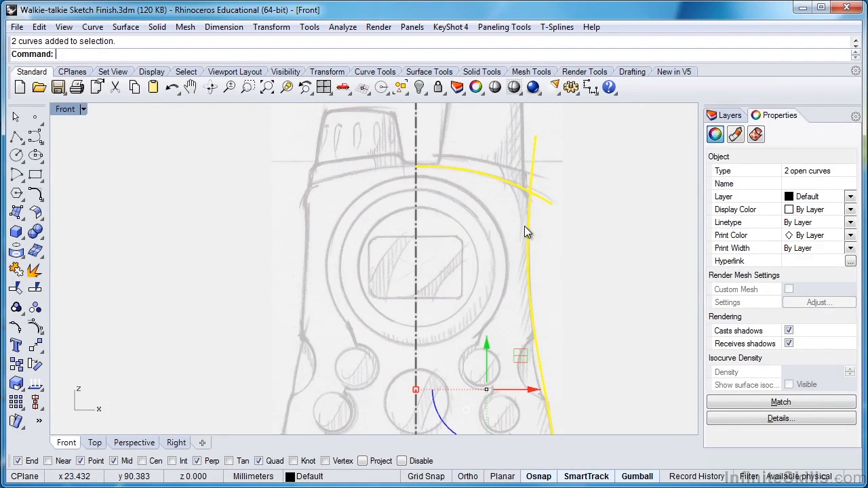
left_click(17, 288)
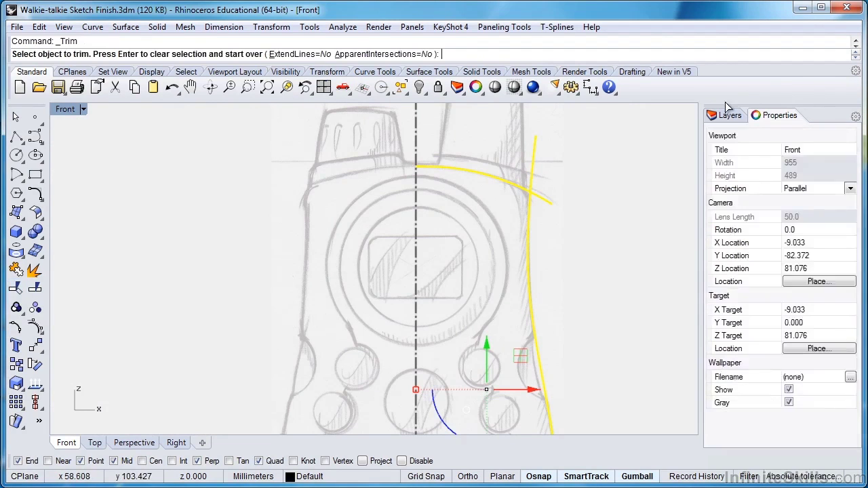
left_click(536, 152)
left_click(547, 198)
scroll(580, 243, "down", 3)
mouse_move(577, 266)
right_mouse_down()
mouse_move(602, 159)
mouse_move(604, 184)
mouse_move(579, 198)
right_mouse_up()
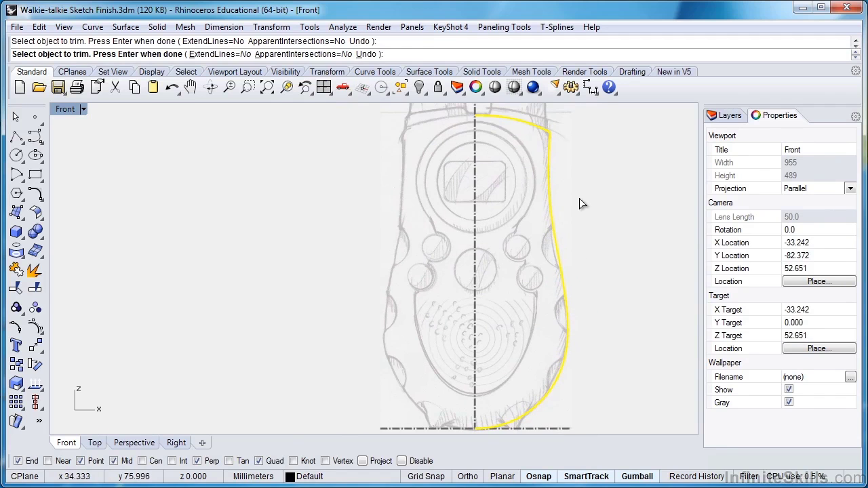
key("Return")
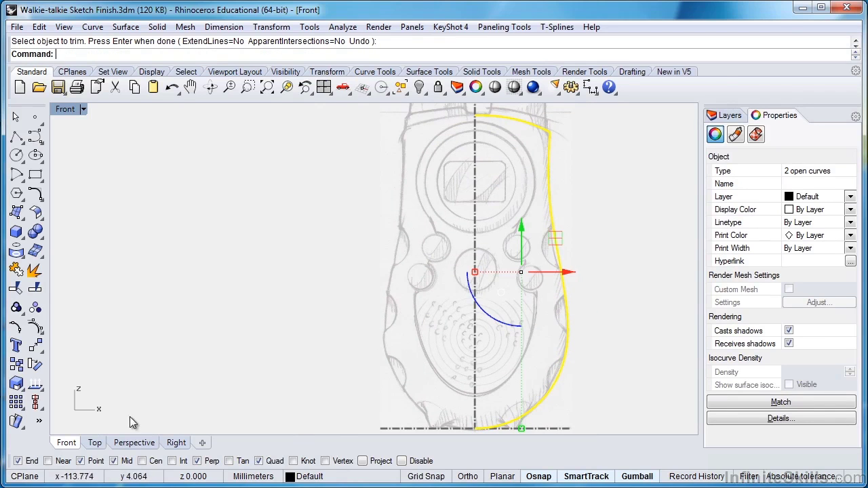
- Join the two trimmed curves into one half-outline
left_click(17, 270)
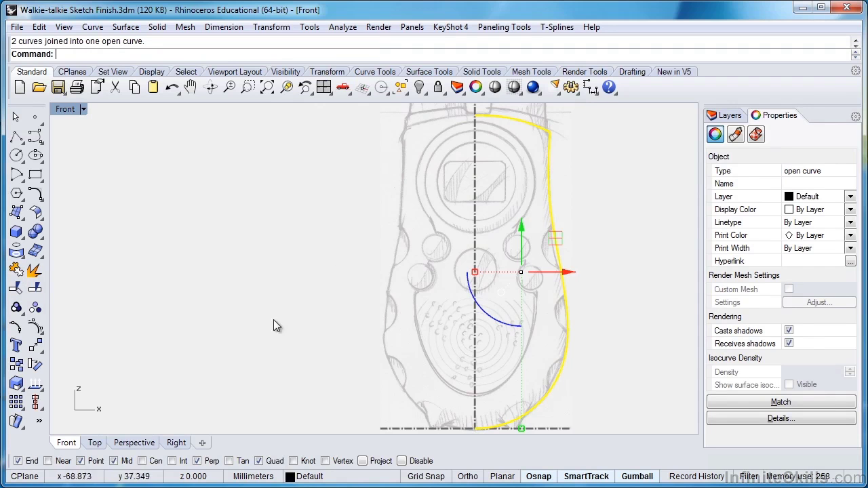
key("Escape")
scroll(630, 353, "down", 2)
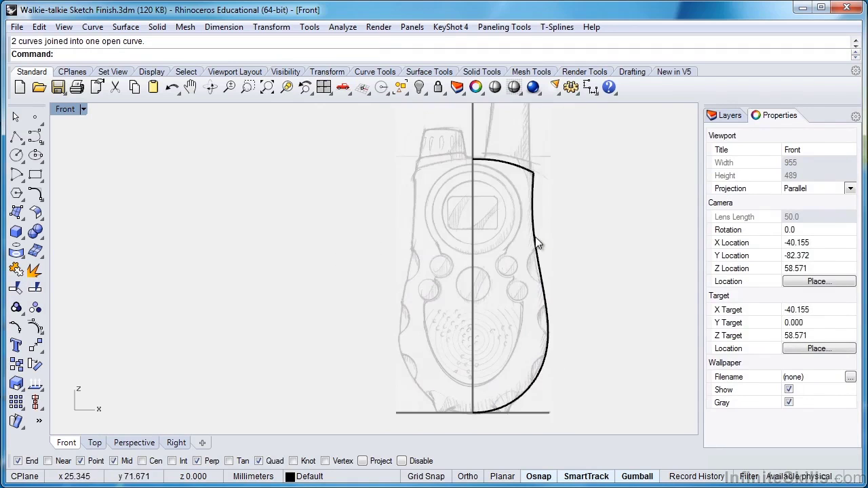
- Mirror the joined half-outline across the vertical centre line, from its top end straight down
left_click(536, 244)
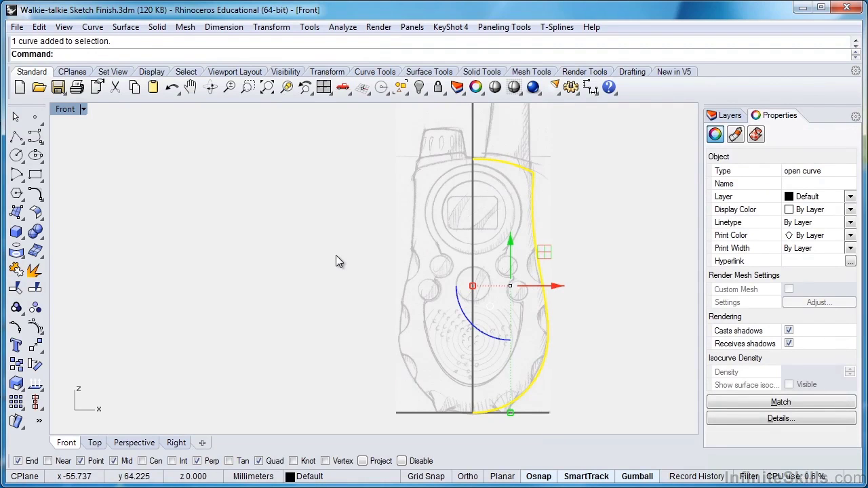
left_click(274, 27)
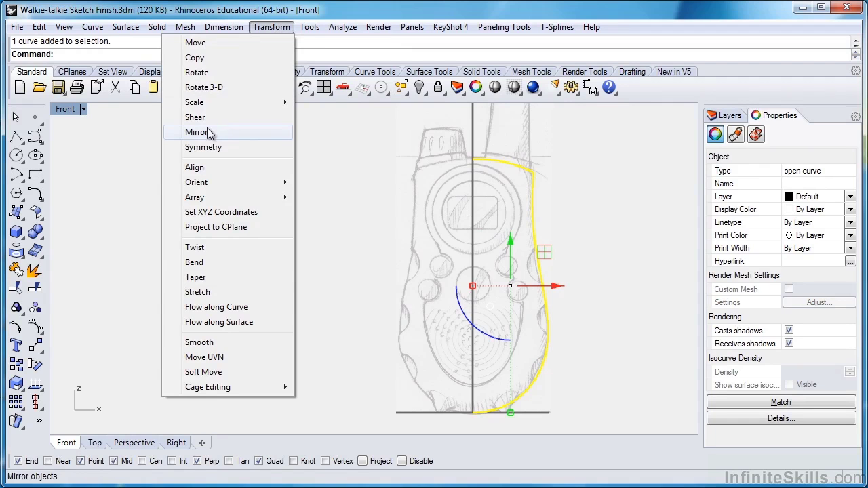
left_click(42, 353)
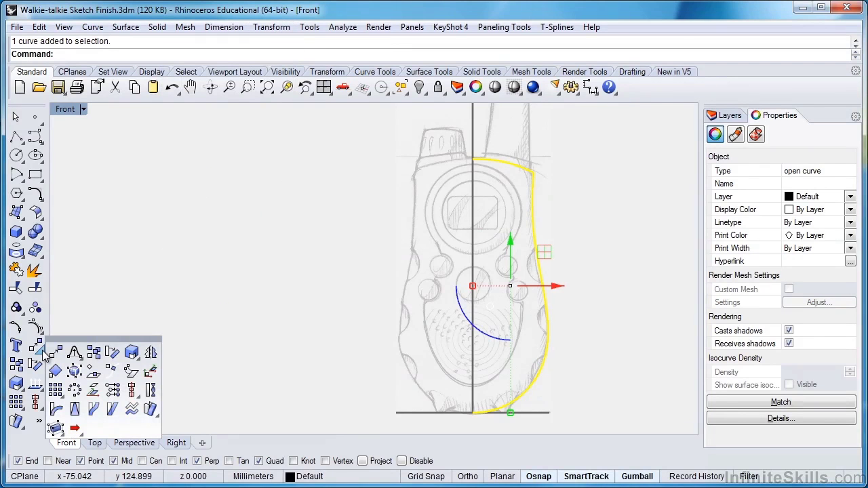
left_click(151, 354)
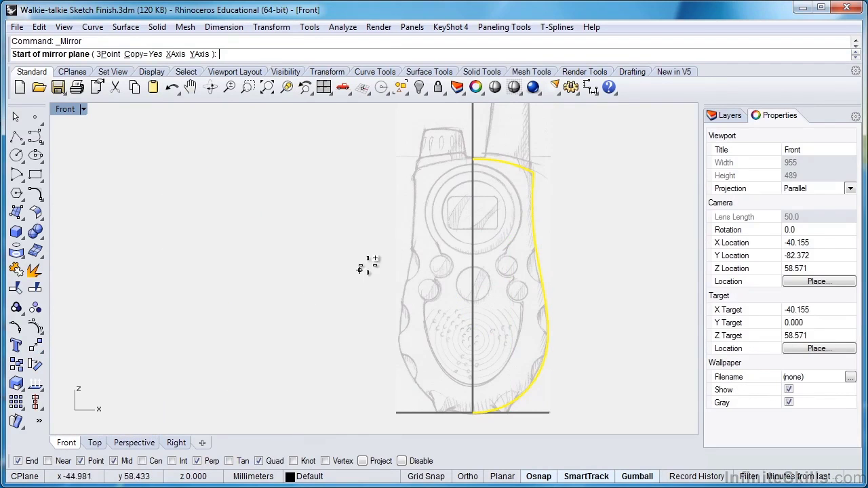
left_click(469, 161)
key("shift")
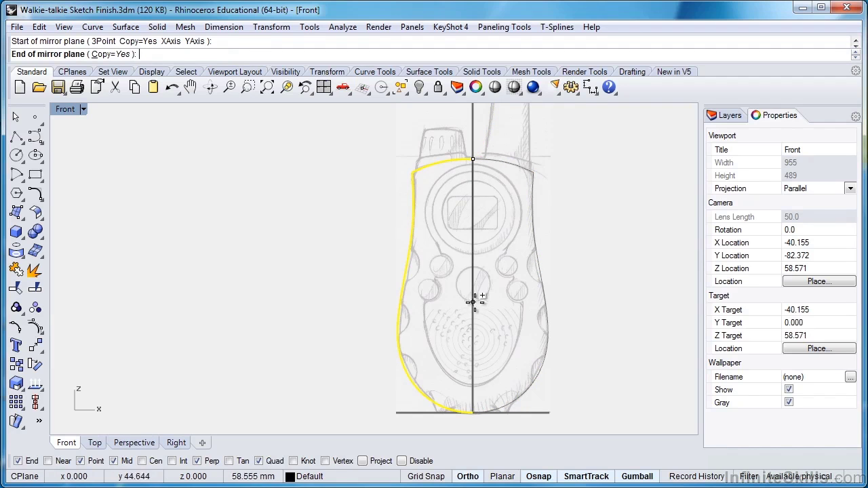
left_click(490, 343)
left_click(362, 284)
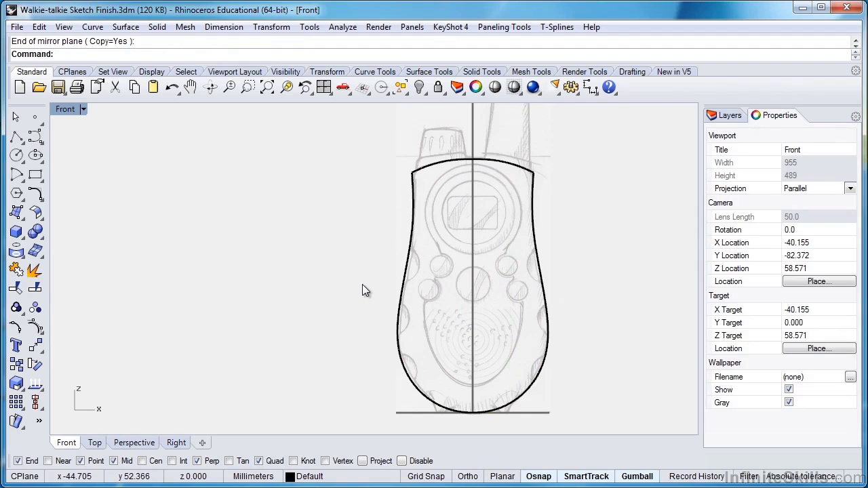
- Join the left and right outline halves into one closed walkie-talkie body curve
left_click(446, 163)
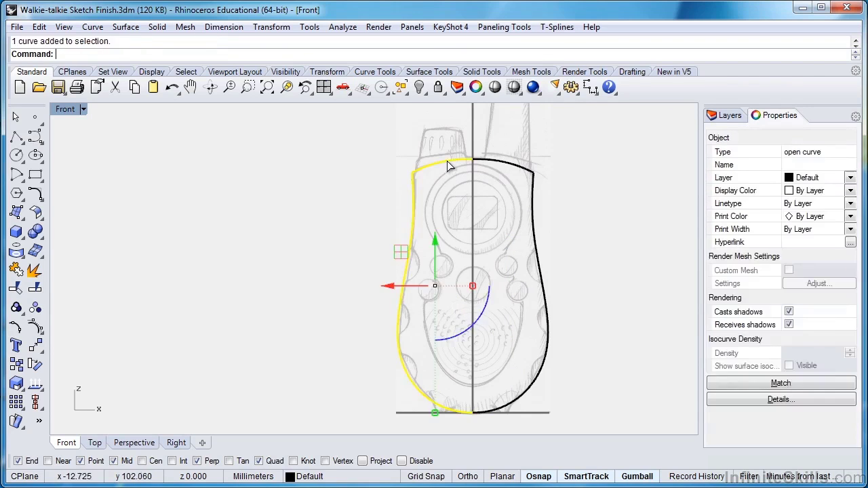
left_click(489, 162, "shift")
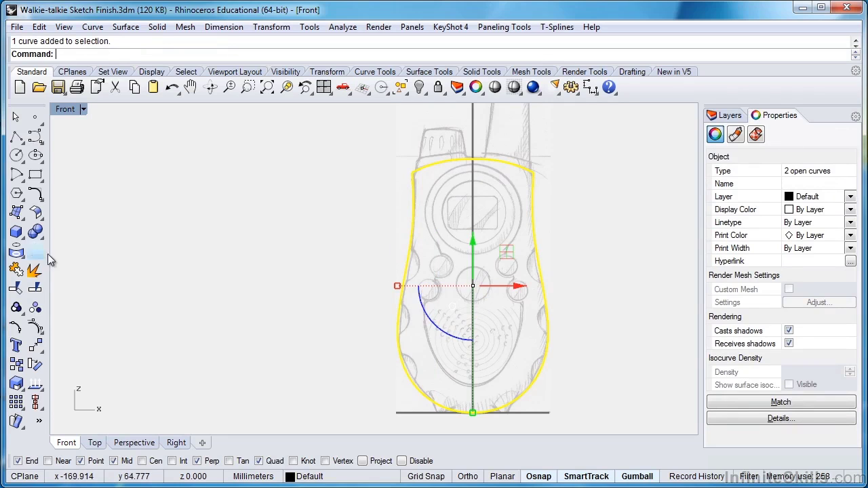
left_click(15, 271)
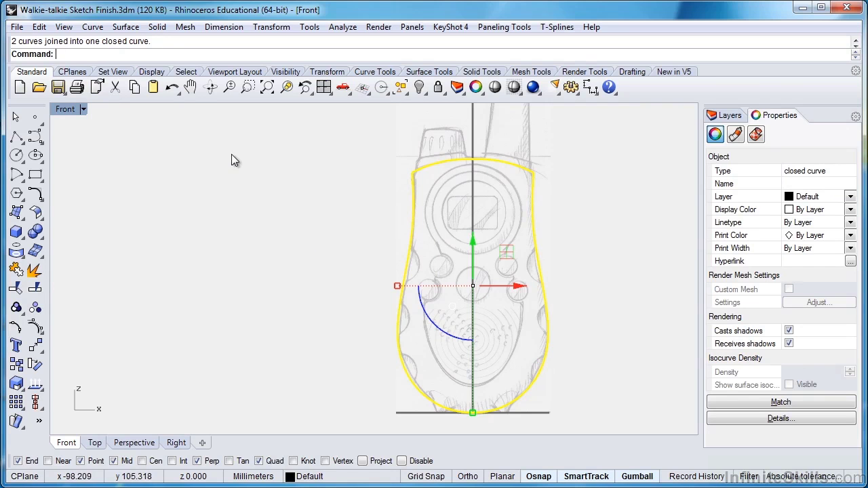
left_click(251, 179)
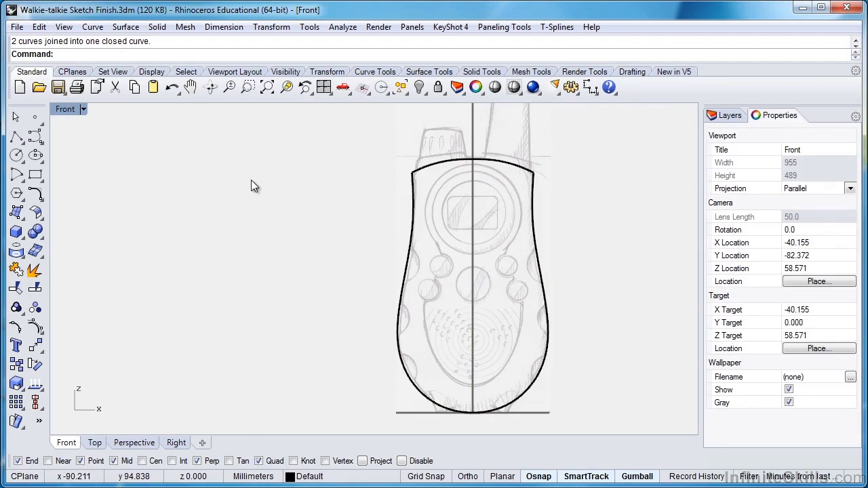
scroll(329, 310, "down", 1)
right_click_drag(329, 309, 263, 315)
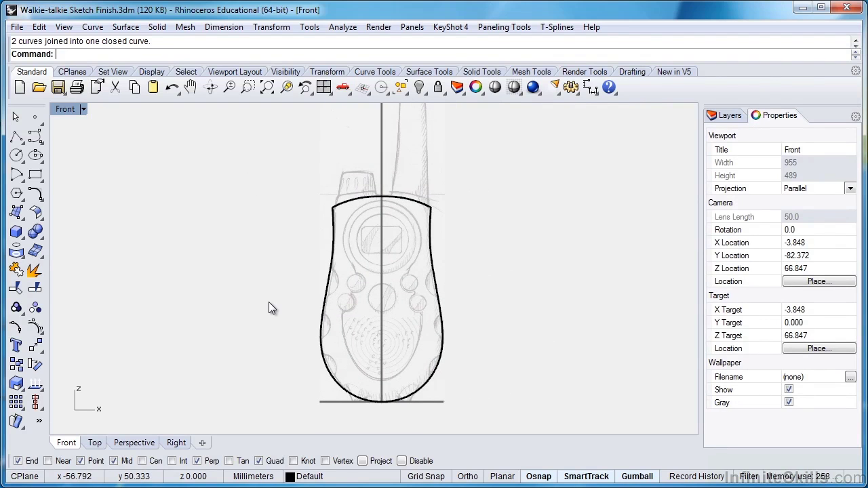